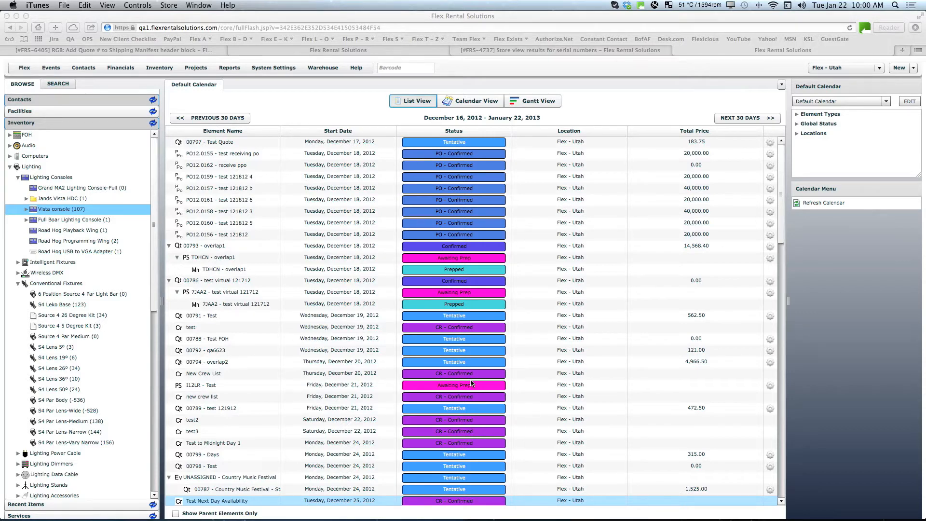
Step: Open CC Auth File.pdf from the Dropbox folder, review the card authorization form, and close it
{"action": "mouse_move", "coordinate": [551, 517]}
{"action": "mouse_move", "coordinate": [767, 518]}
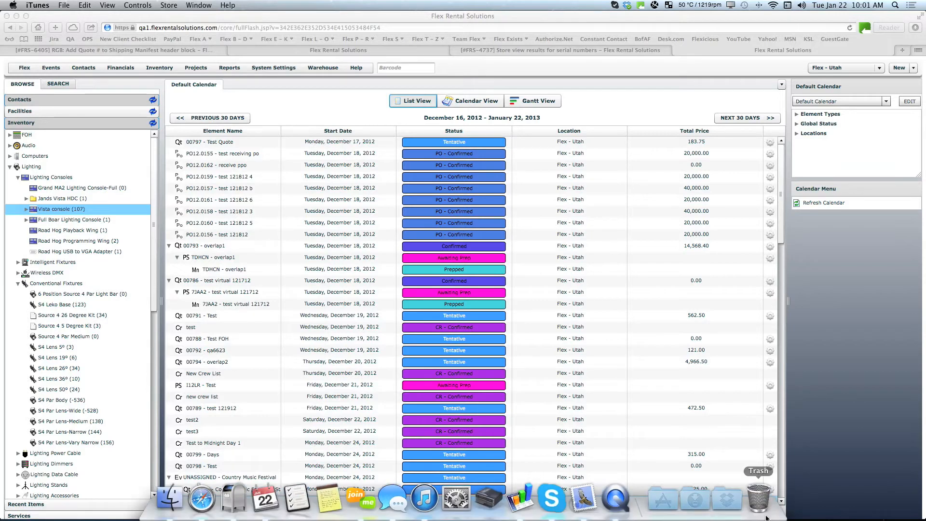
{"action": "left_click", "coordinate": [701, 501]}
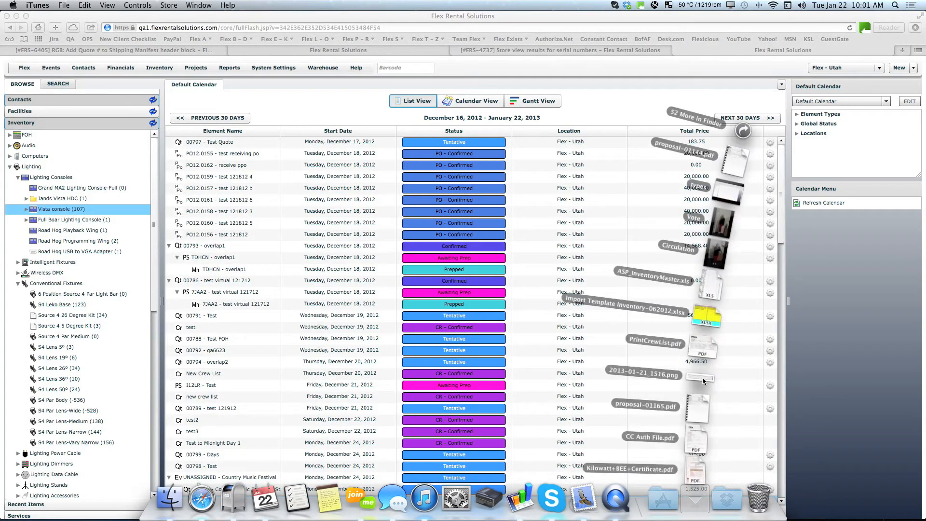
{"action": "left_click", "coordinate": [727, 498]}
{"action": "left_click", "coordinate": [727, 497]}
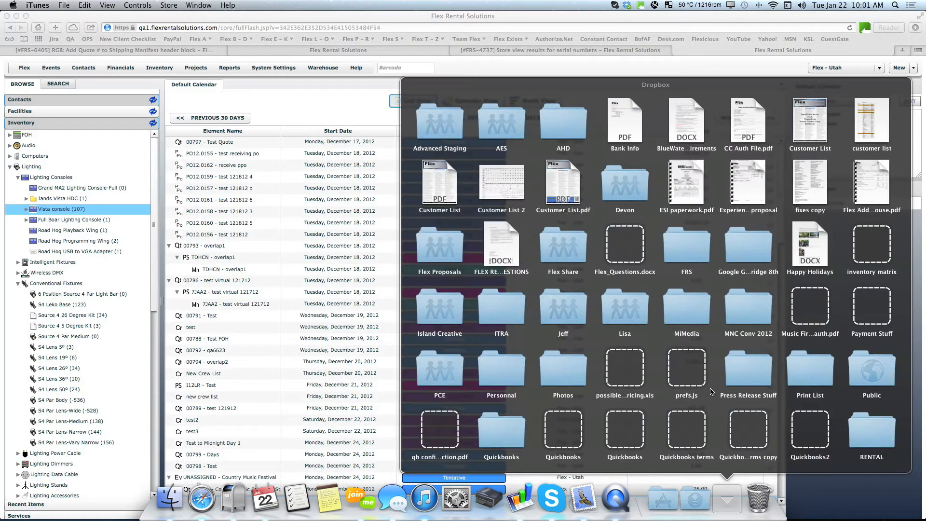
{"action": "left_click", "coordinate": [742, 130]}
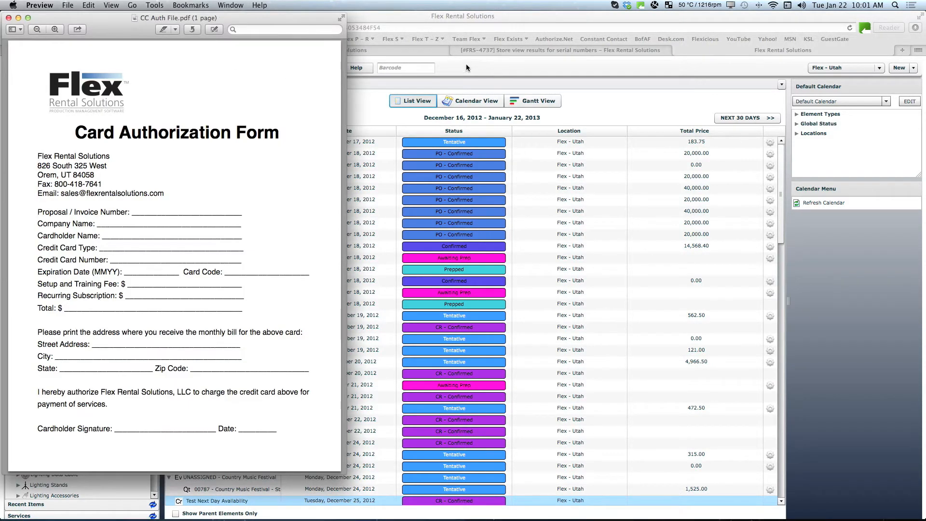
{"action": "left_click_drag", "start_coordinate": [311, 19], "coordinate": [465, 35]}
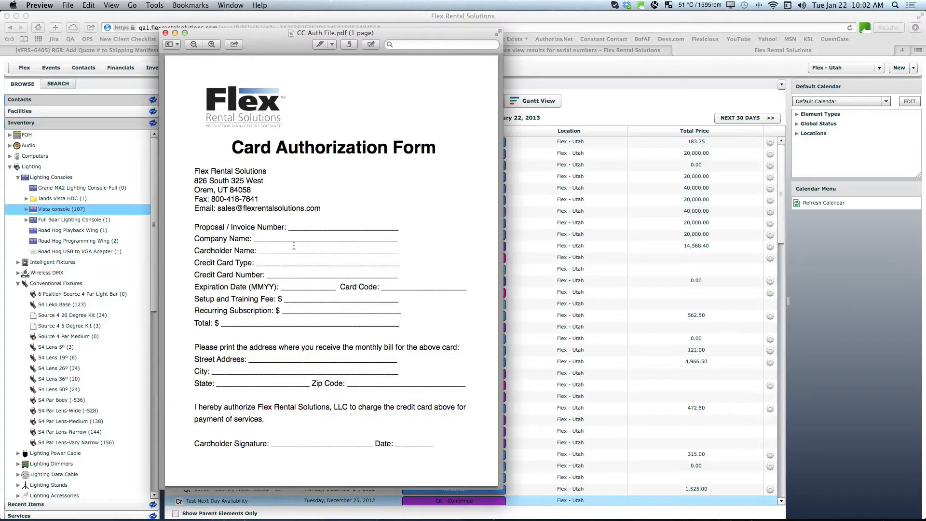
{"action": "left_click", "coordinate": [167, 33]}
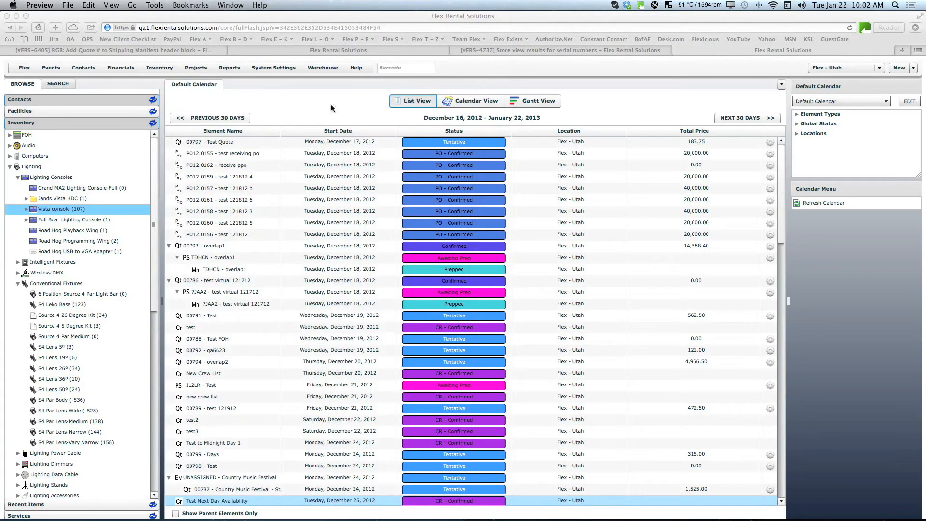
Step: Open the Credit Card Authorization entry in the system's static reports for editing
{"action": "left_click", "coordinate": [265, 69]}
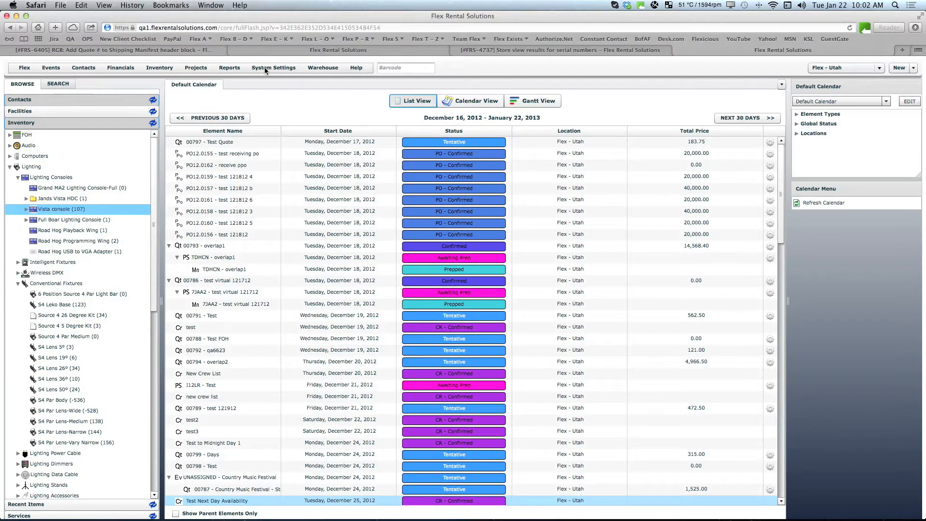
{"action": "left_click", "coordinate": [264, 67]}
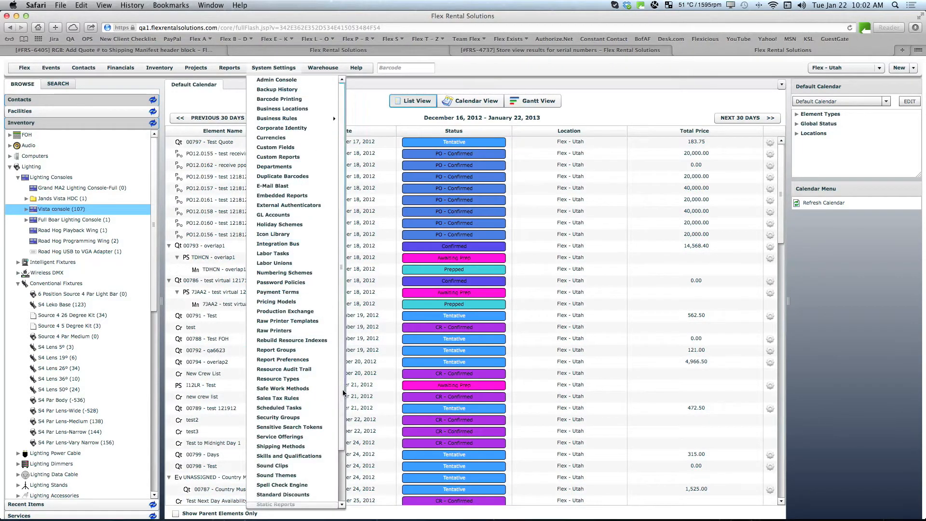
{"action": "scroll", "coordinate": [328, 386], "scroll_direction": "down", "scroll_amount": 3}
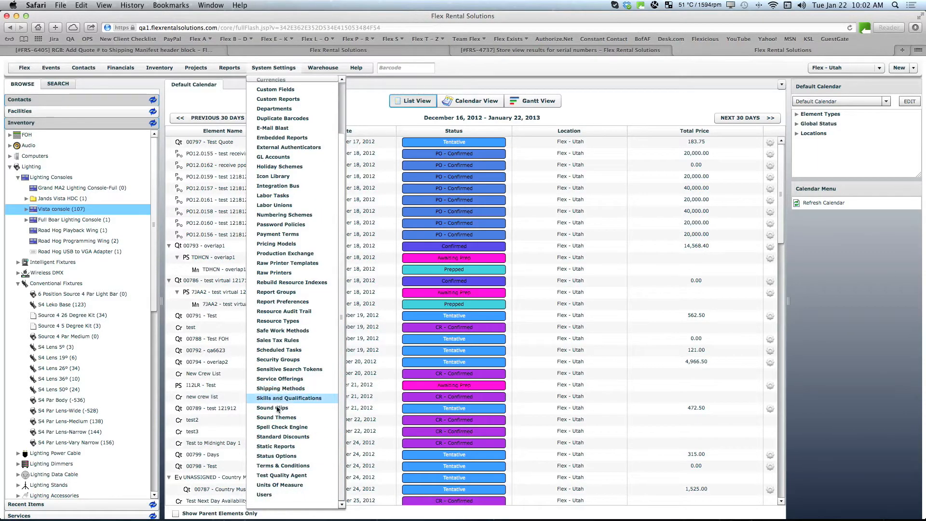
{"action": "left_click", "coordinate": [280, 448]}
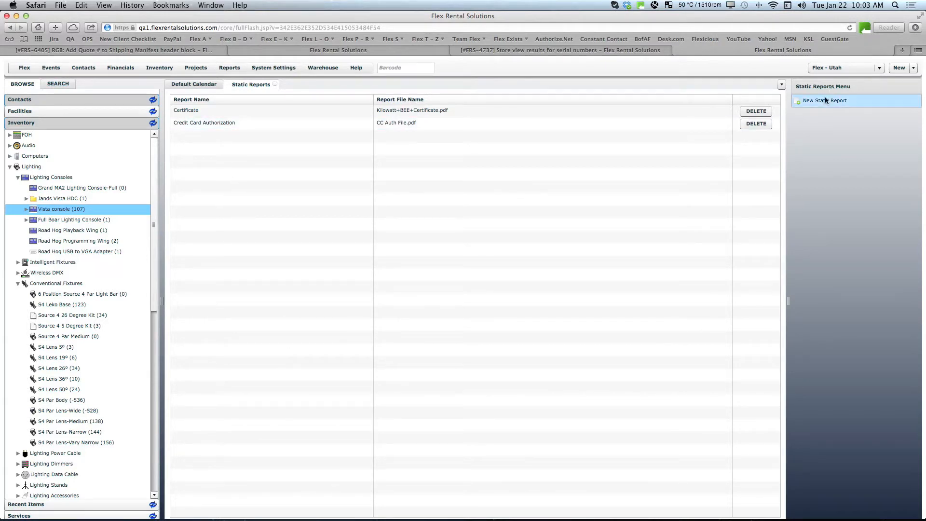
{"action": "double_click", "coordinate": [225, 123]}
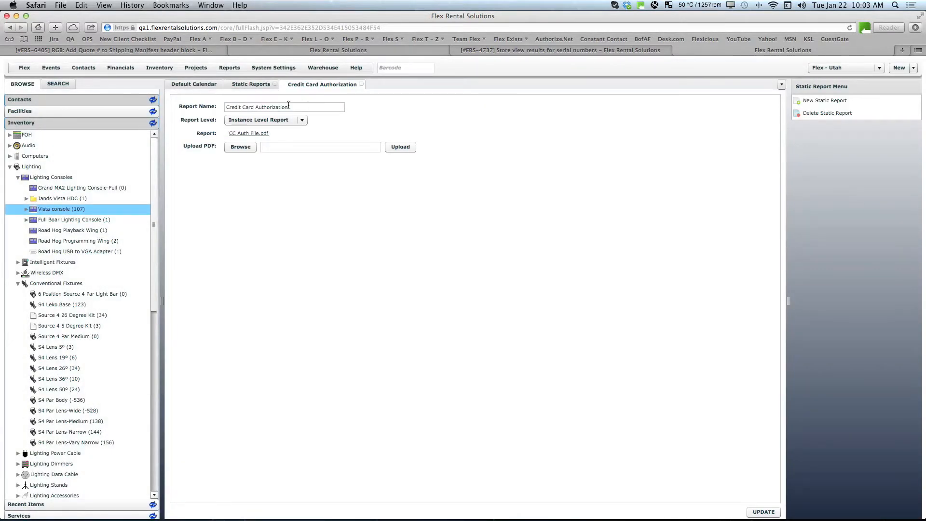
Step: Upload CC Auth File.pdf from Downloads as the Credit Card Authorization report's PDF and close the report
{"action": "left_click_drag", "start_coordinate": [289, 107], "coordinate": [181, 106]}
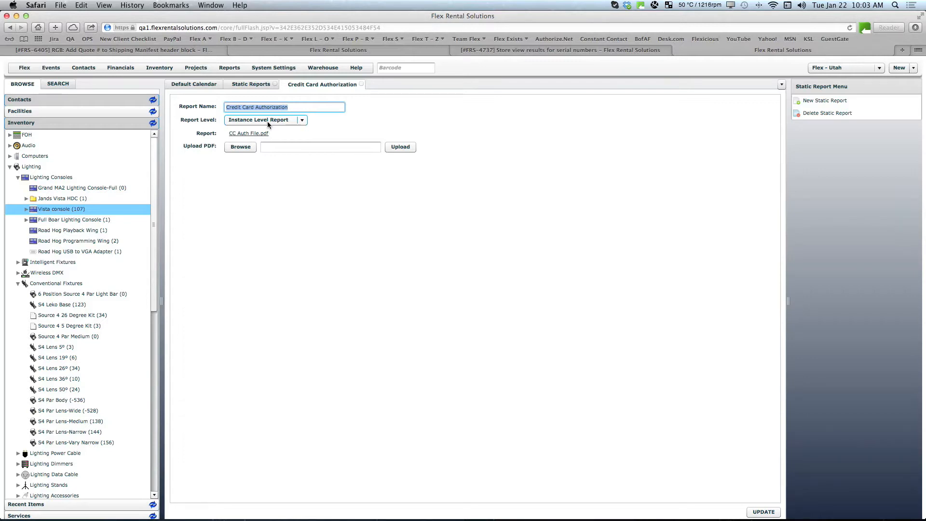
{"action": "left_click", "coordinate": [240, 149]}
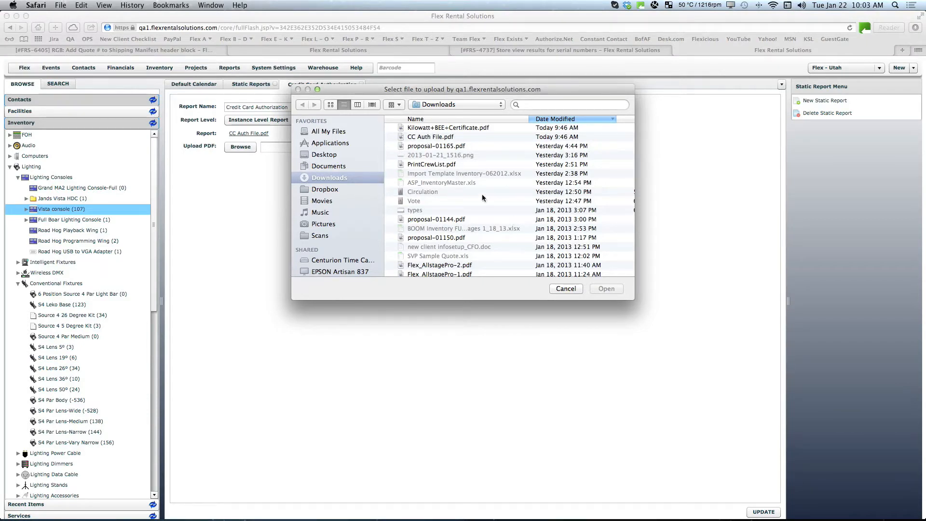
{"action": "left_click", "coordinate": [437, 137]}
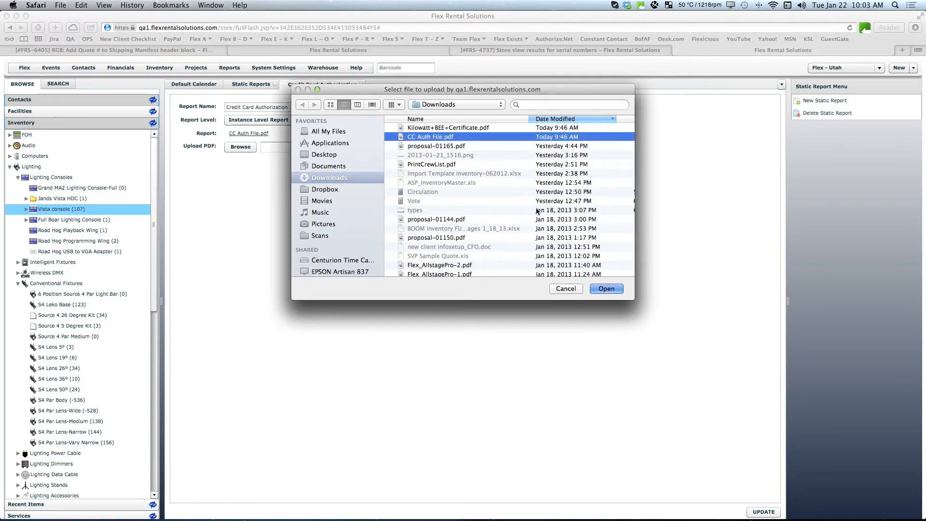
{"action": "left_click", "coordinate": [606, 289]}
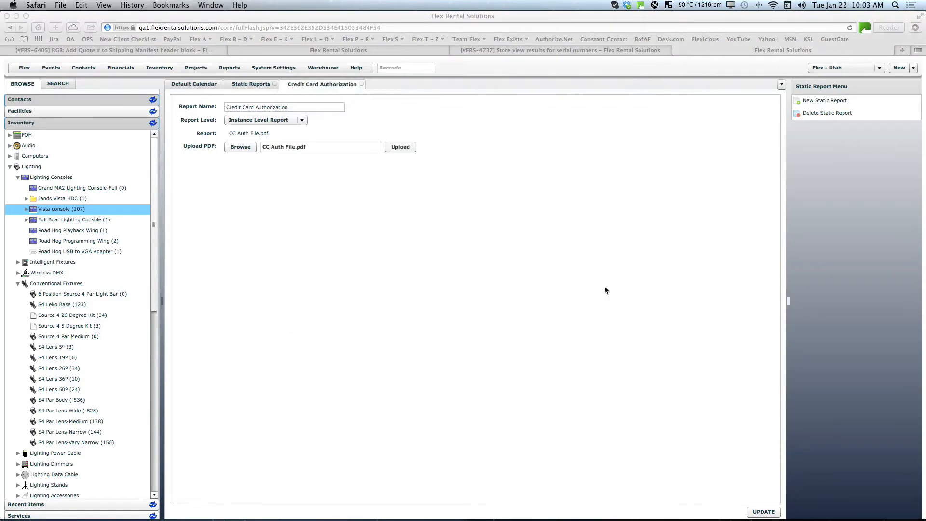
{"action": "left_click", "coordinate": [400, 147]}
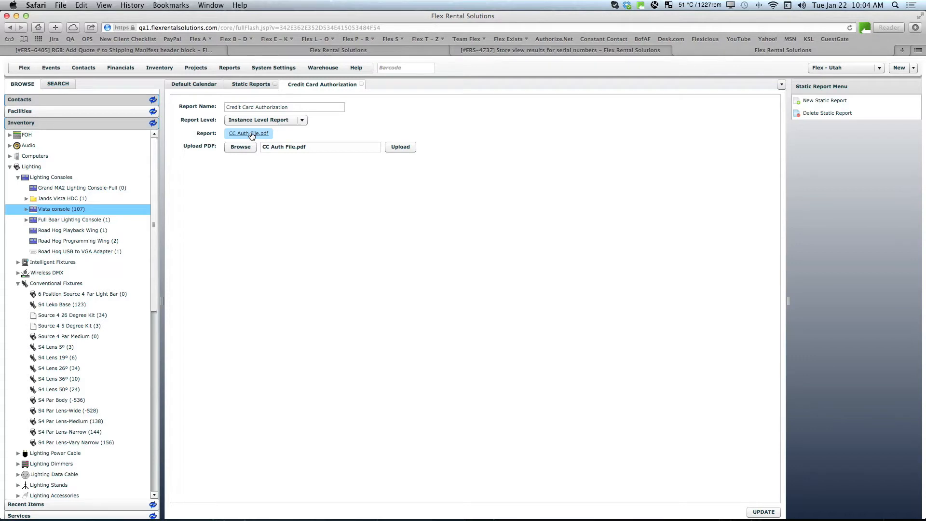
{"action": "left_click", "coordinate": [362, 85]}
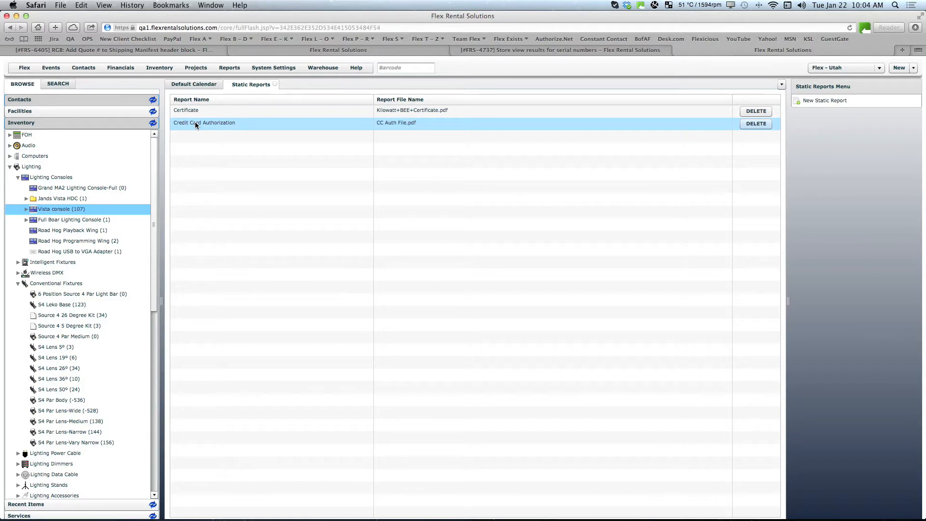
Step: Open the report group "Include Credit Card Authorization?" from the system's report groups
{"action": "left_click", "coordinate": [266, 71]}
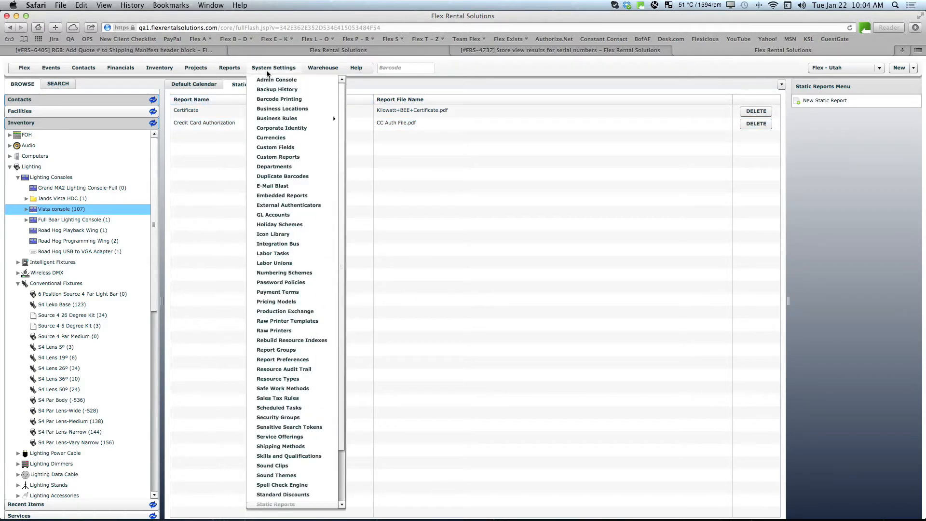
{"action": "left_click", "coordinate": [284, 354]}
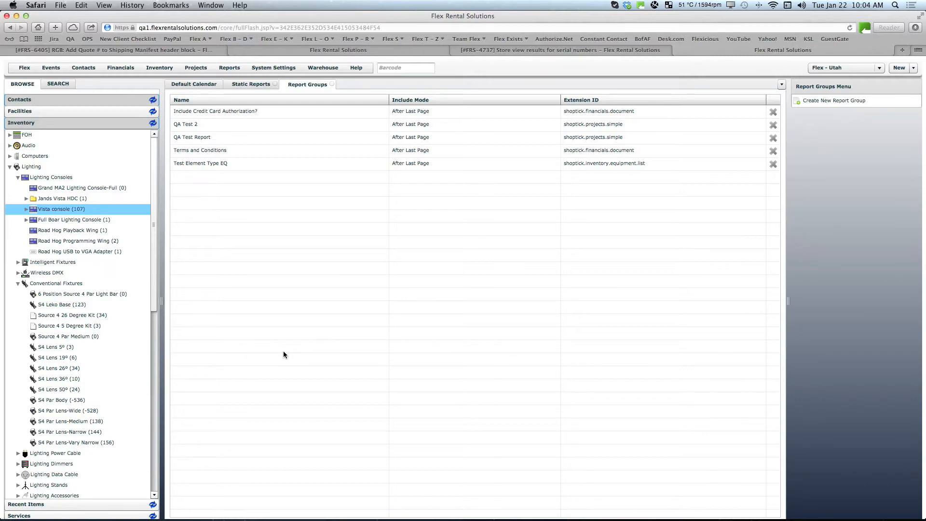
{"action": "left_click", "coordinate": [224, 112]}
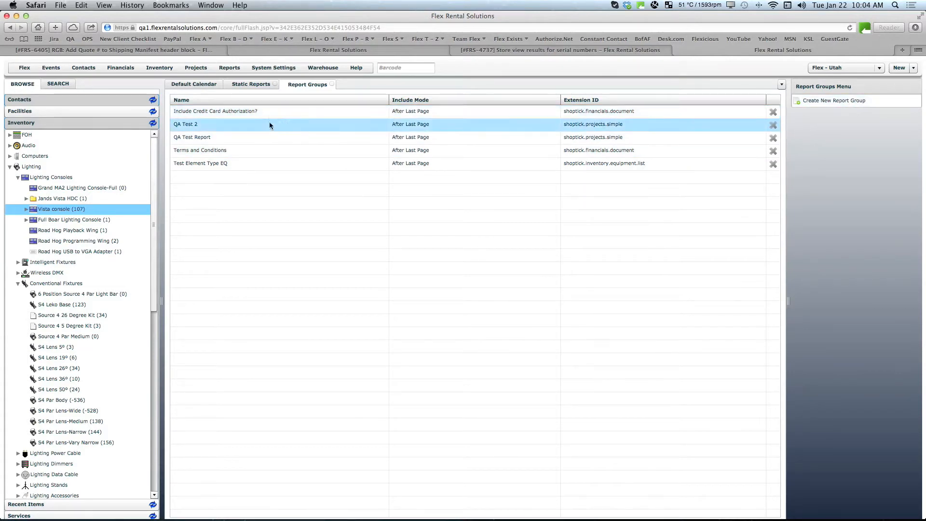
{"action": "double_click", "coordinate": [228, 112]}
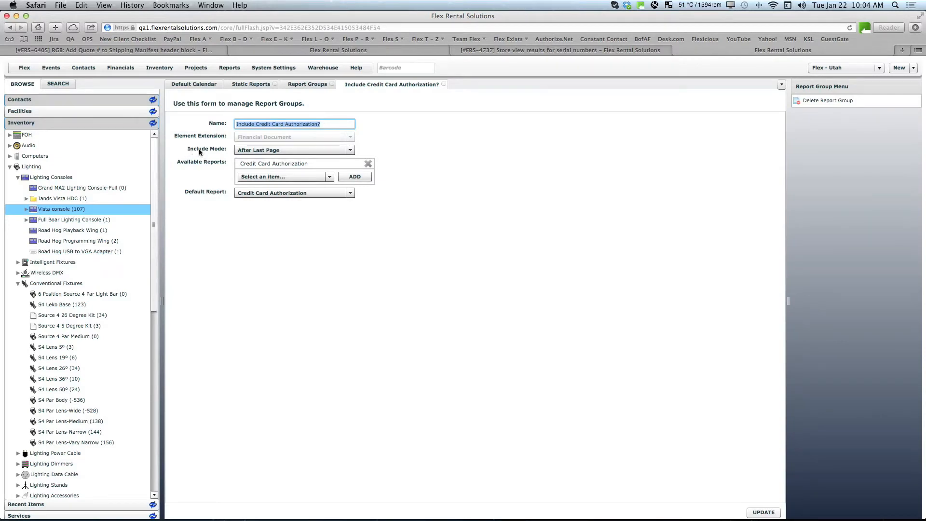
Step: Examine the report group's include mode choices and available reports, including Credit Card Authorization, and close the group
{"action": "left_click", "coordinate": [275, 150]}
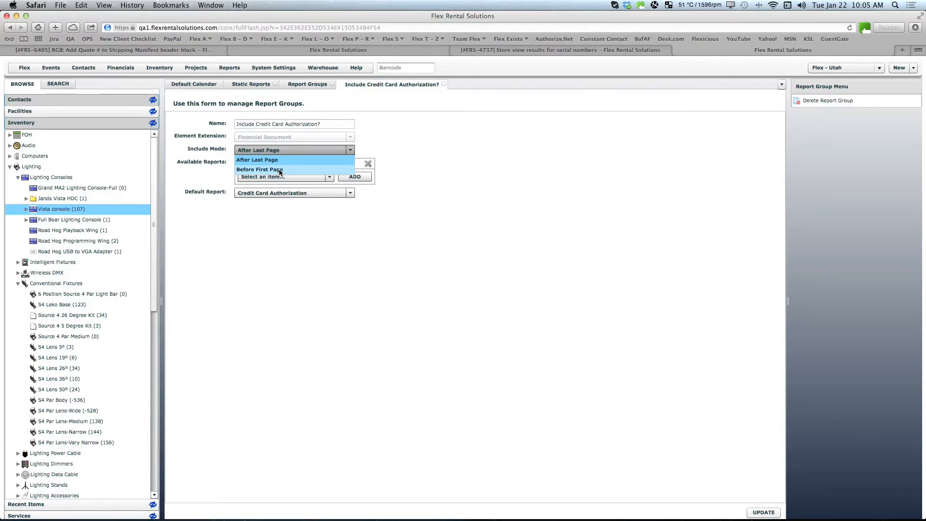
{"action": "left_click", "coordinate": [384, 139]}
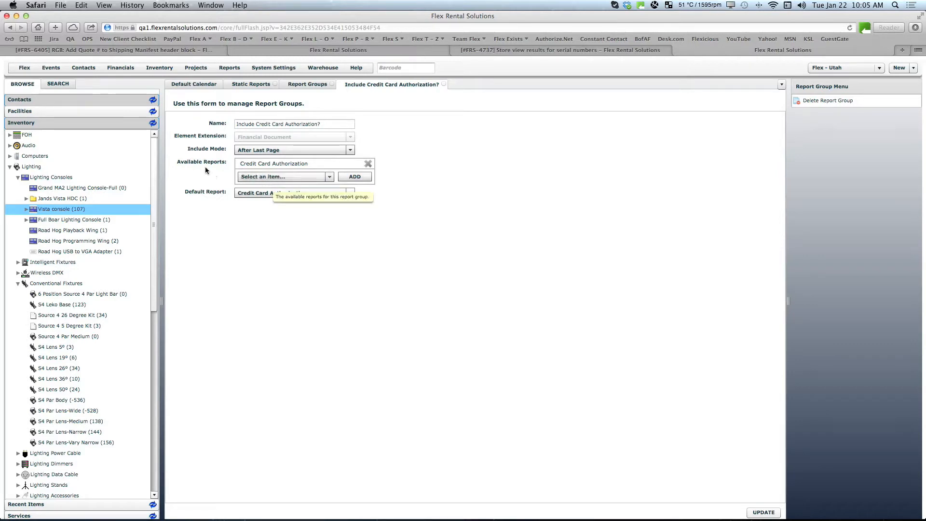
{"action": "left_click", "coordinate": [271, 178]}
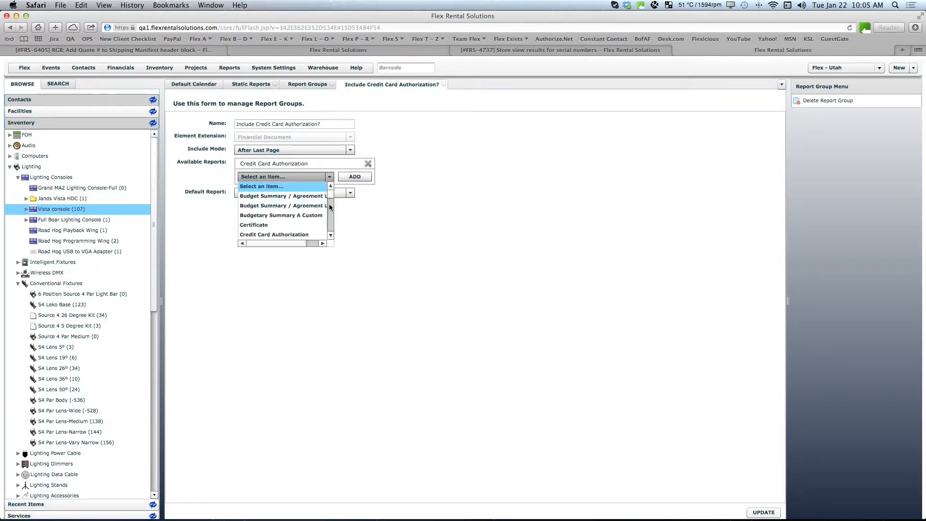
{"action": "left_click", "coordinate": [281, 235]}
{"action": "left_click", "coordinate": [355, 177]}
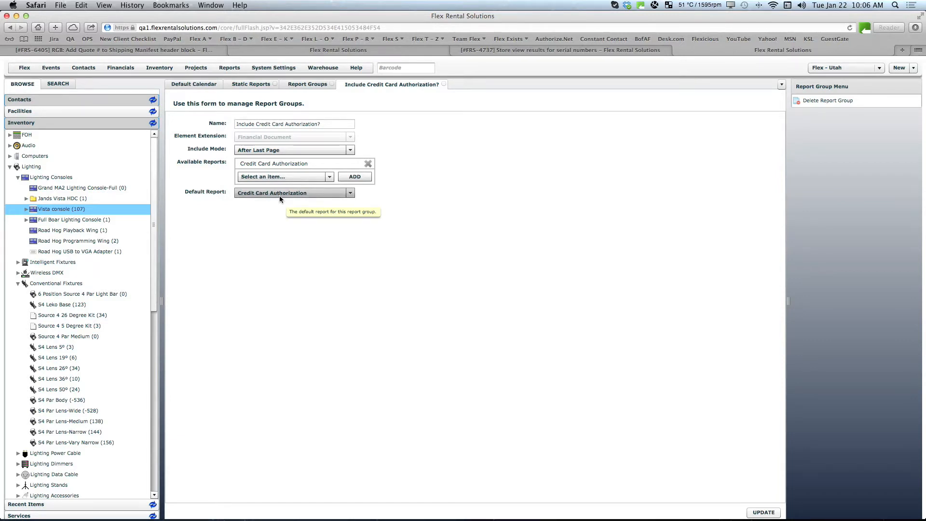
{"action": "left_click", "coordinate": [443, 85]}
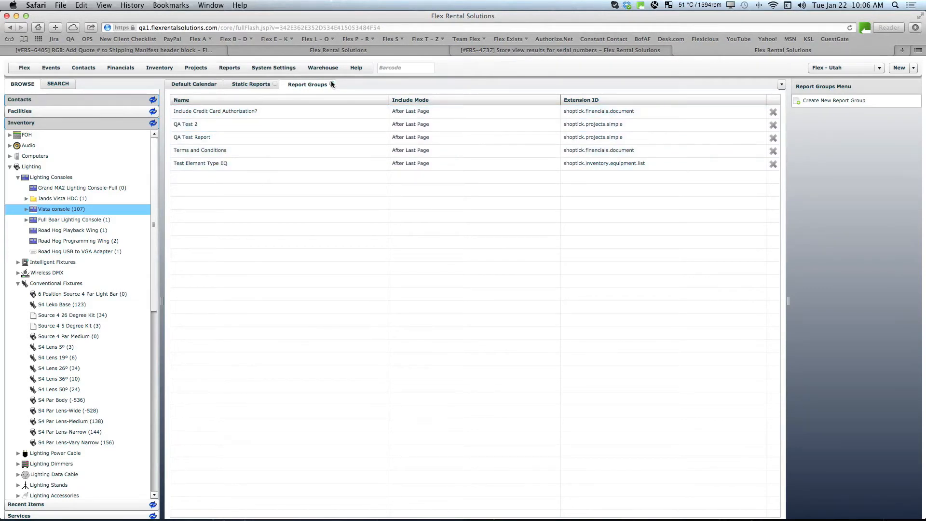
Step: Open the report preferences of the Quote w/ Pricing Look A report
{"action": "left_click", "coordinate": [279, 70]}
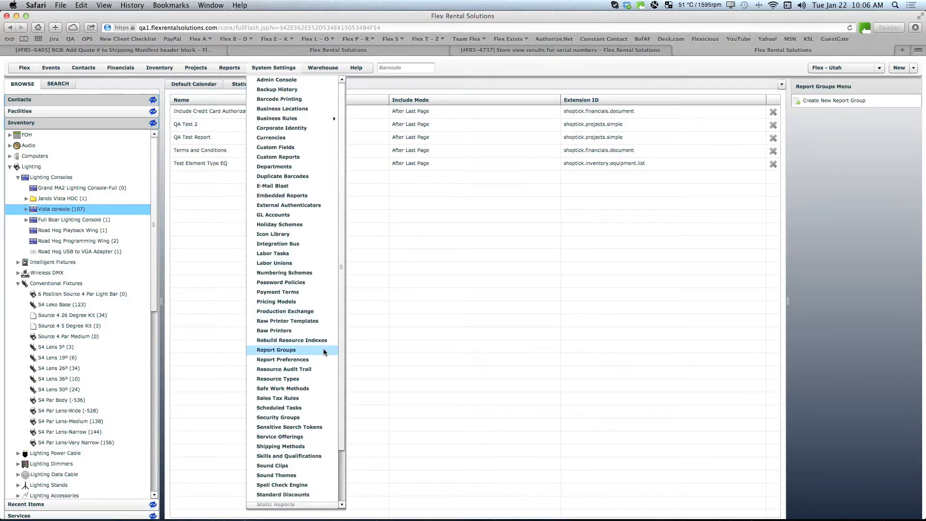
{"action": "left_click", "coordinate": [297, 361]}
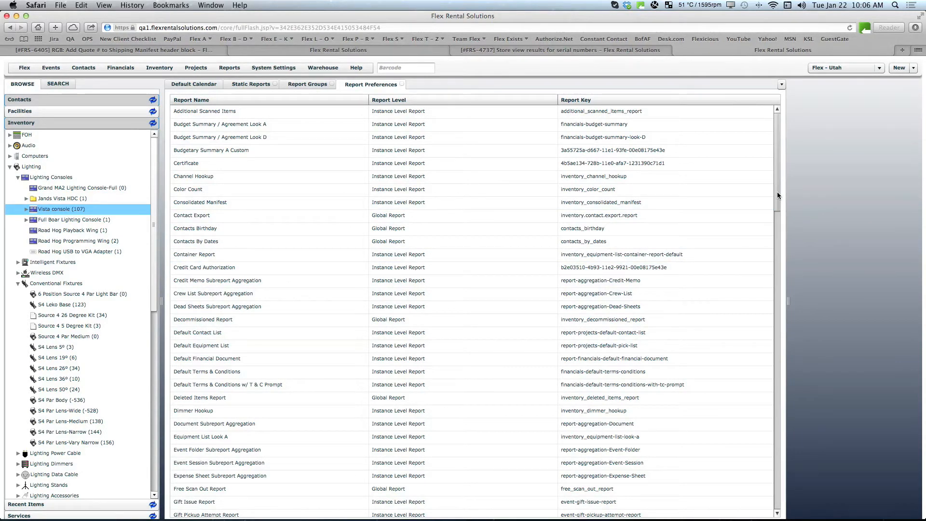
{"action": "left_click_drag", "start_coordinate": [777, 192], "coordinate": [765, 393]}
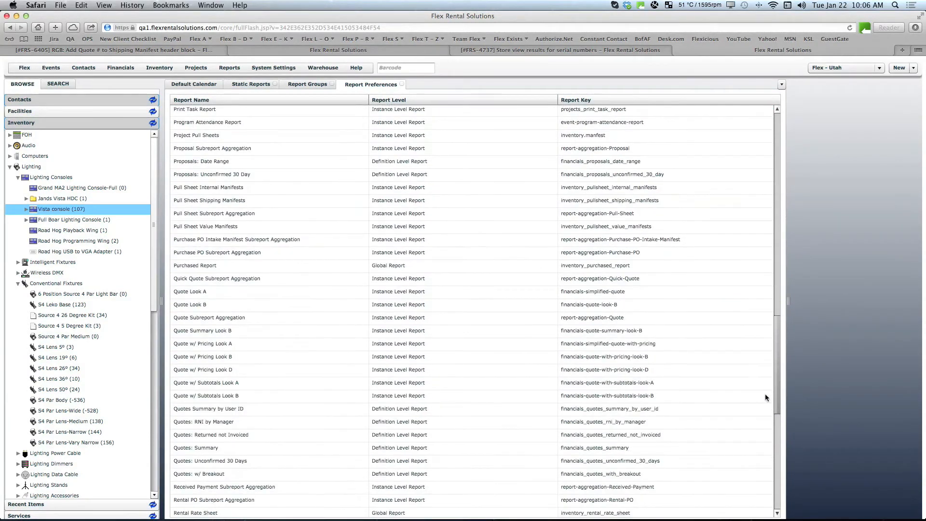
{"action": "double_click", "coordinate": [208, 345]}
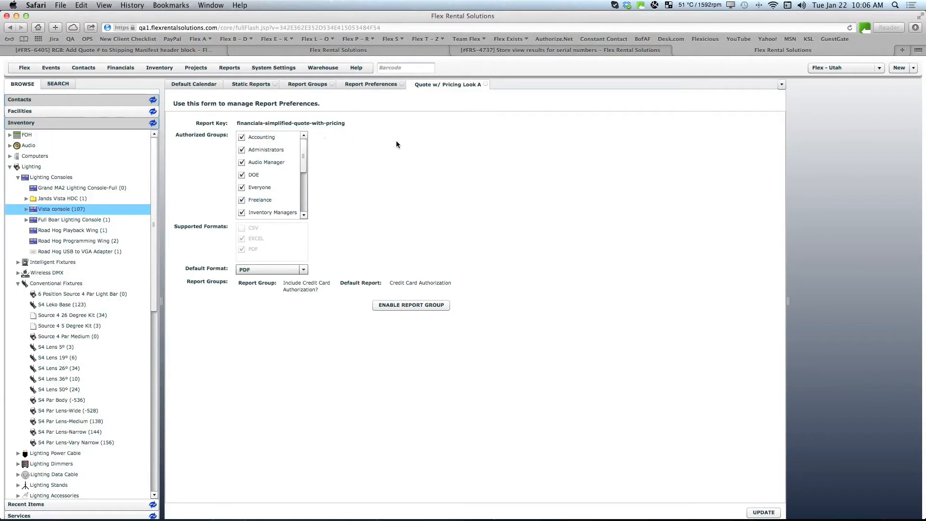
Step: Review the authorized groups and accept the report group "Include Credit Card Authorization?" with Credit Card Authorization as its default report
{"action": "mouse_move", "coordinate": [193, 134]}
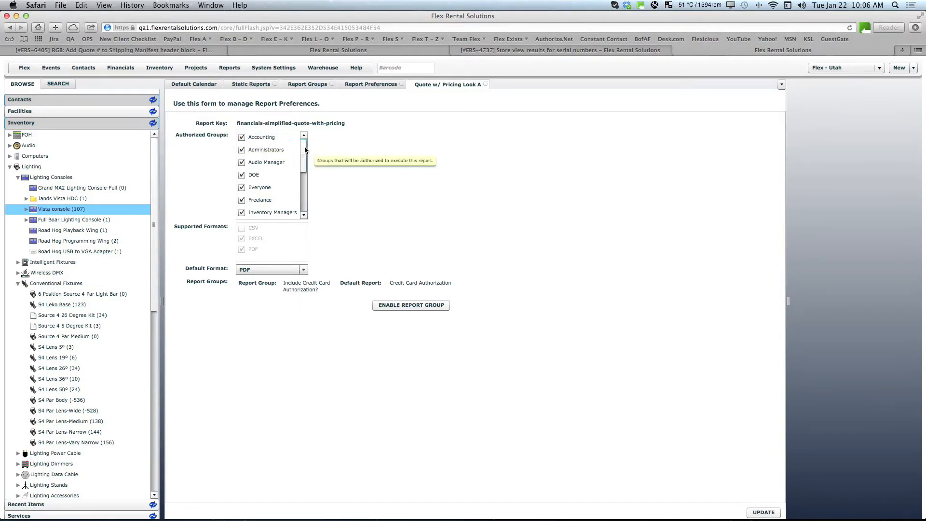
{"action": "left_click_drag", "start_coordinate": [305, 146], "coordinate": [304, 196]}
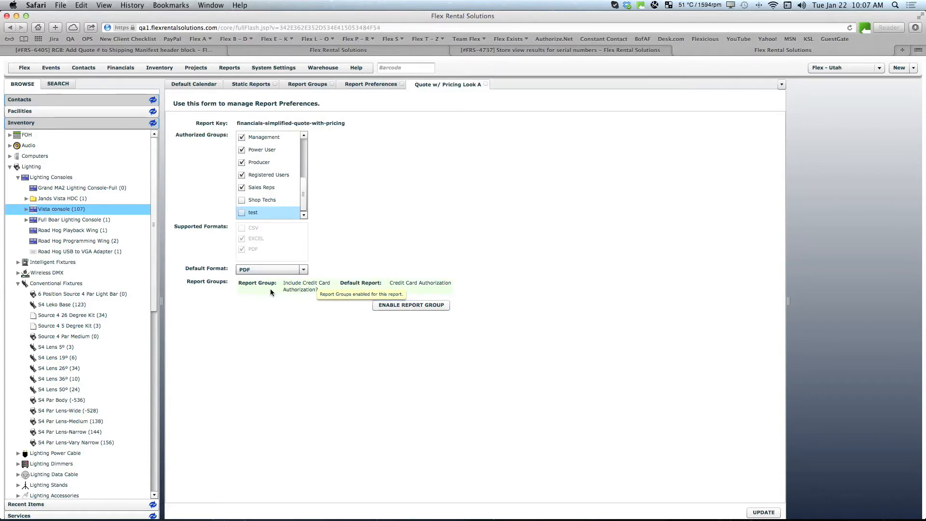
{"action": "left_click", "coordinate": [294, 289]}
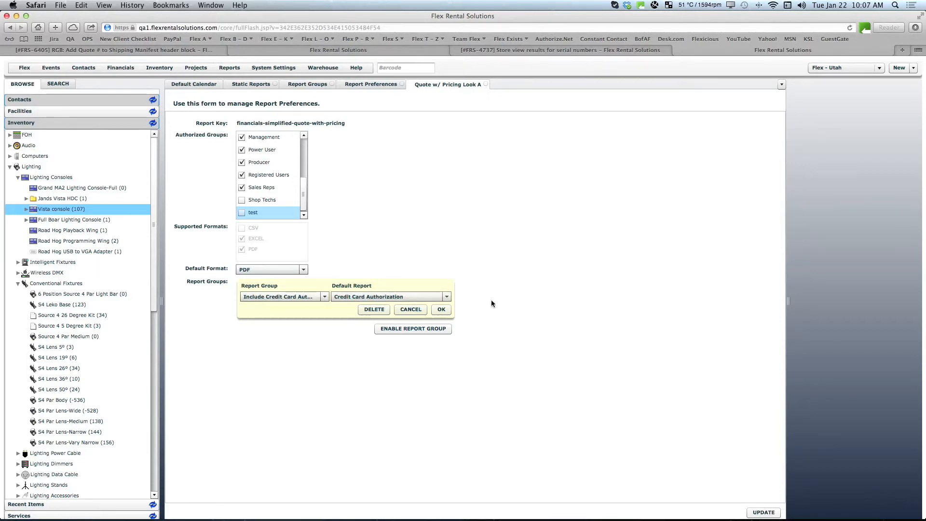
{"action": "left_click", "coordinate": [441, 310]}
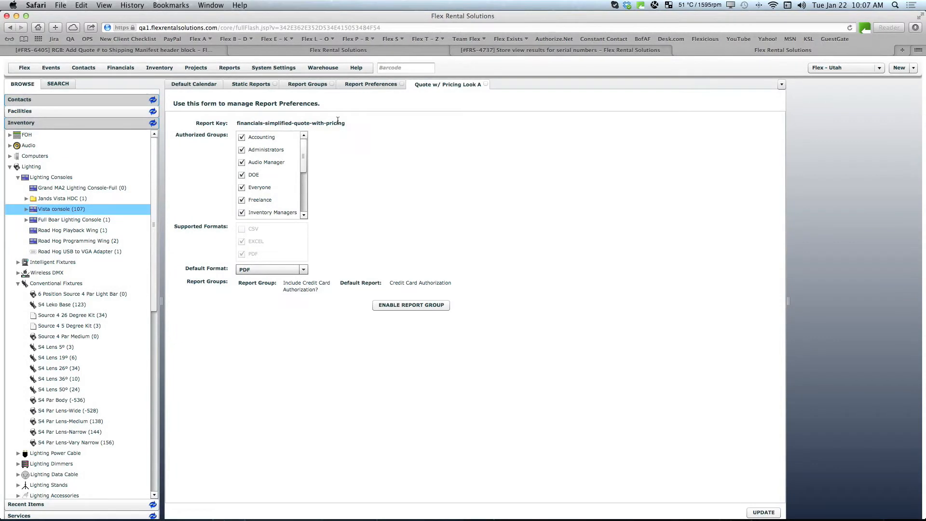
Step: Open the quote "test virtual 121712" from the default calendar's list view
{"action": "left_click", "coordinate": [195, 68]}
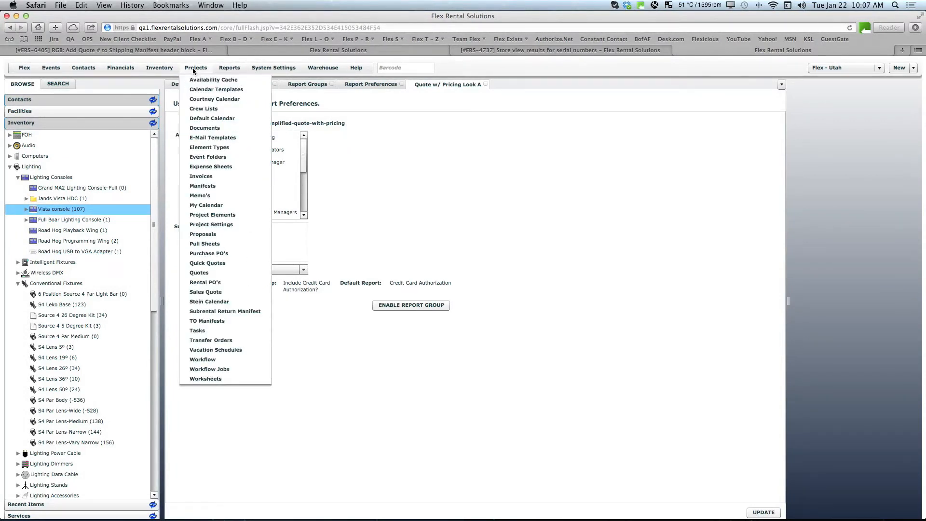
{"action": "left_click", "coordinate": [367, 129]}
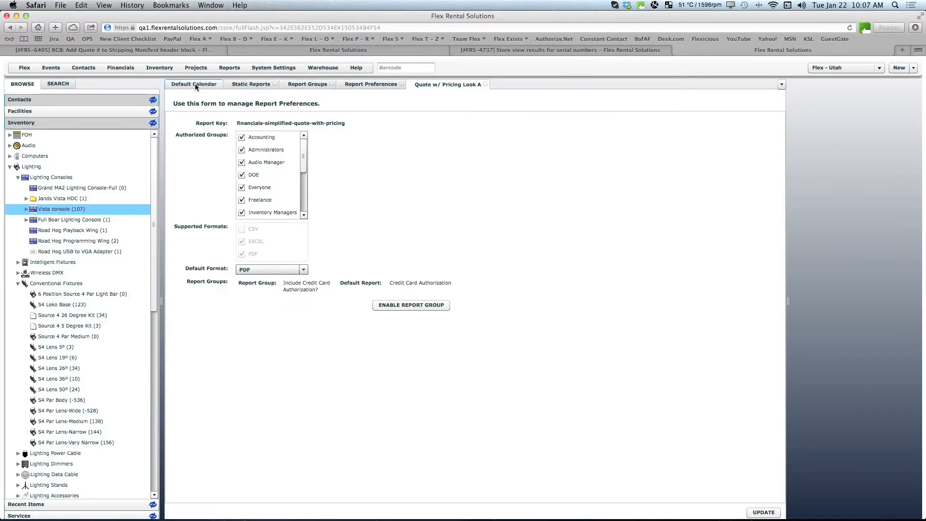
{"action": "left_click", "coordinate": [195, 83]}
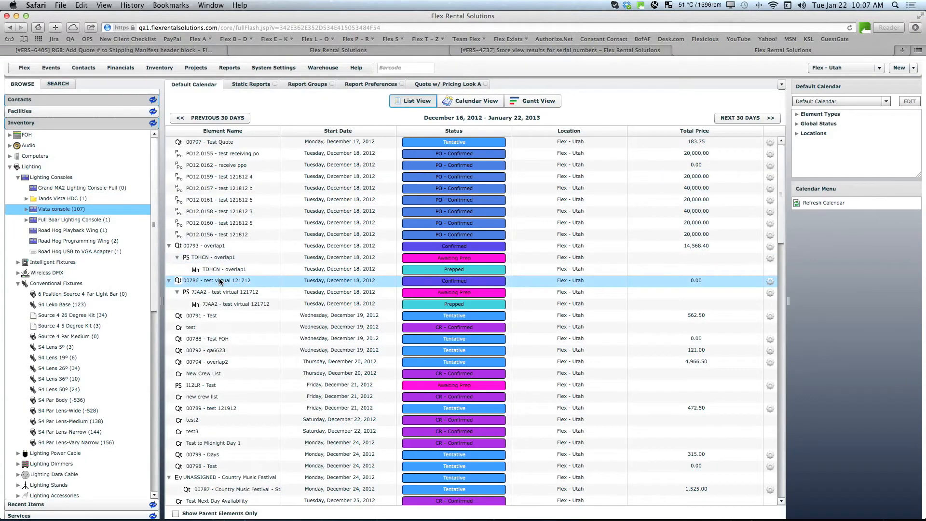
{"action": "double_click", "coordinate": [219, 282]}
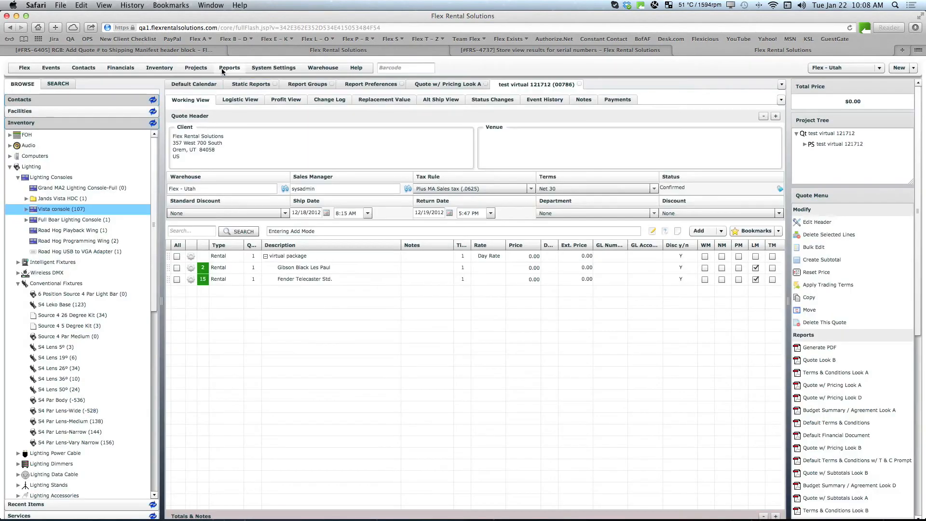
Step: Open the report settings of the Quote project element definition and review which instance level reports are enabled
{"action": "left_click", "coordinate": [199, 69]}
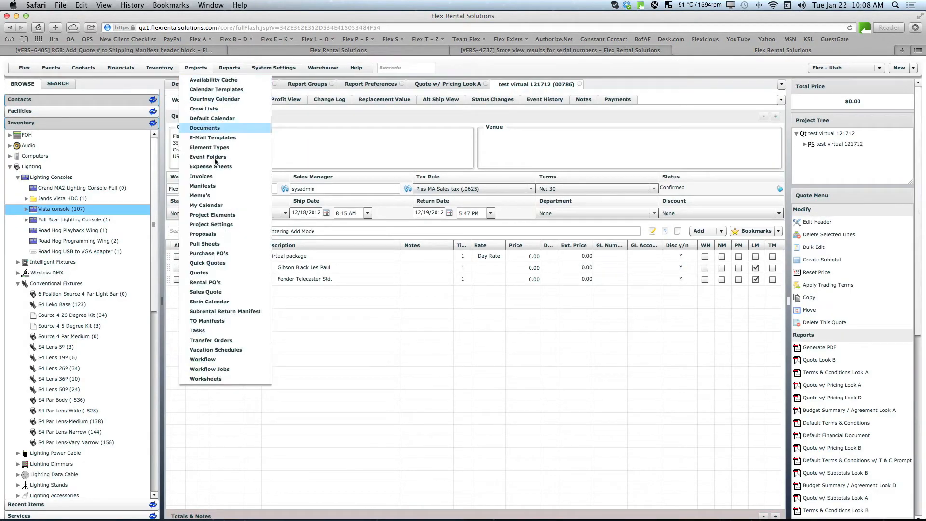
{"action": "left_click", "coordinate": [217, 215]}
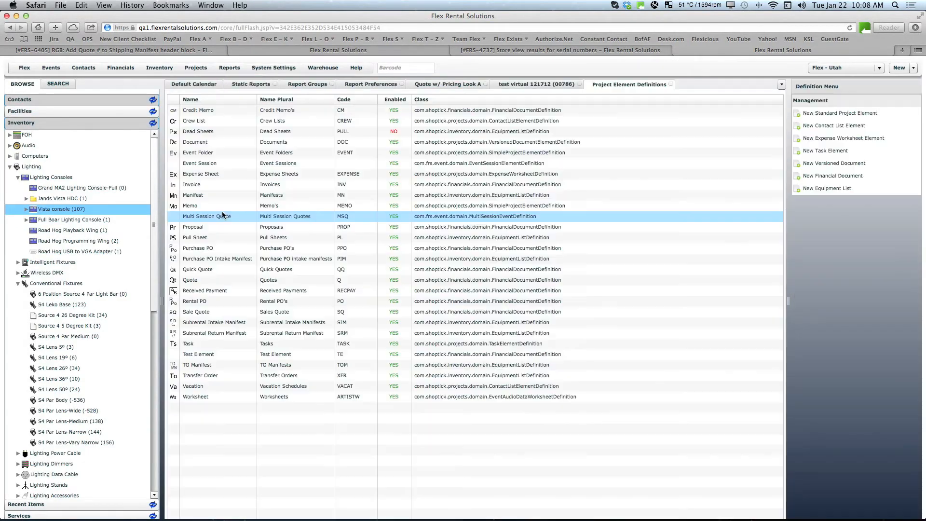
{"action": "left_click", "coordinate": [195, 282]}
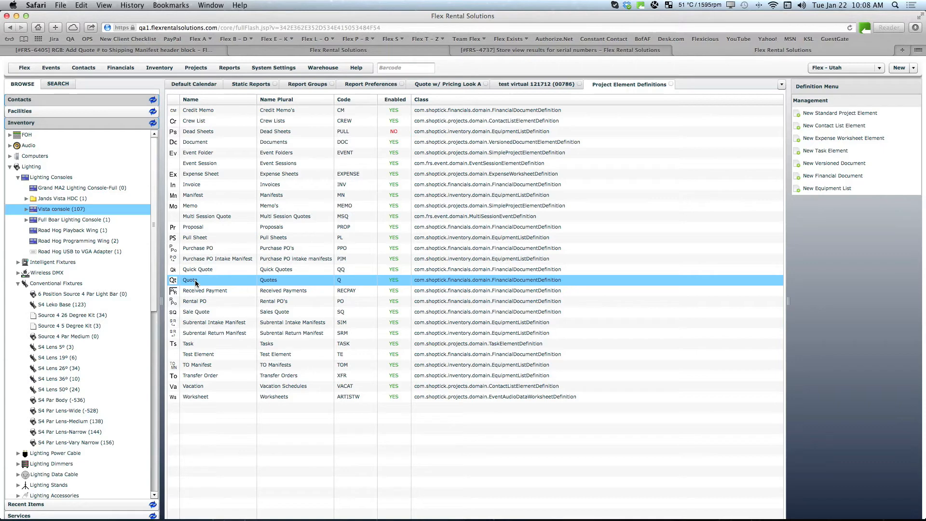
{"action": "double_click", "coordinate": [195, 281]}
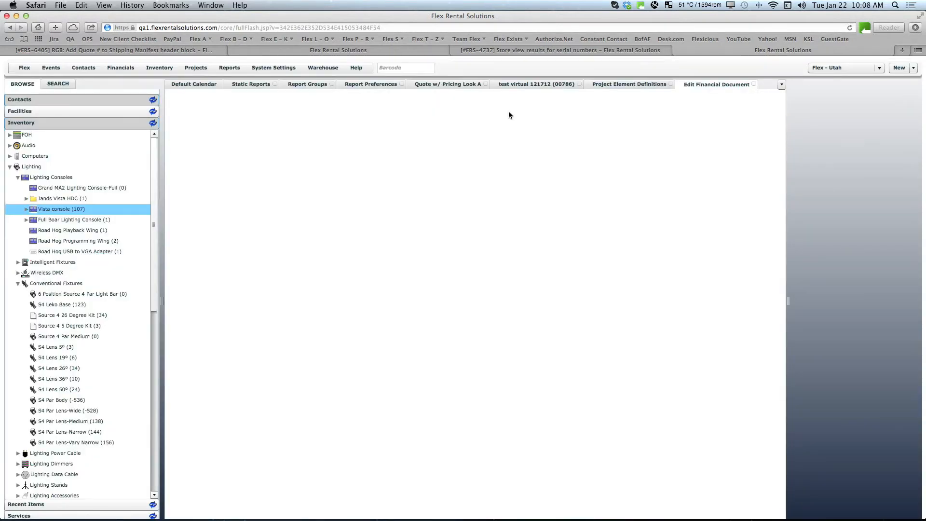
{"action": "left_click", "coordinate": [452, 99]}
{"action": "left_click", "coordinate": [446, 152]}
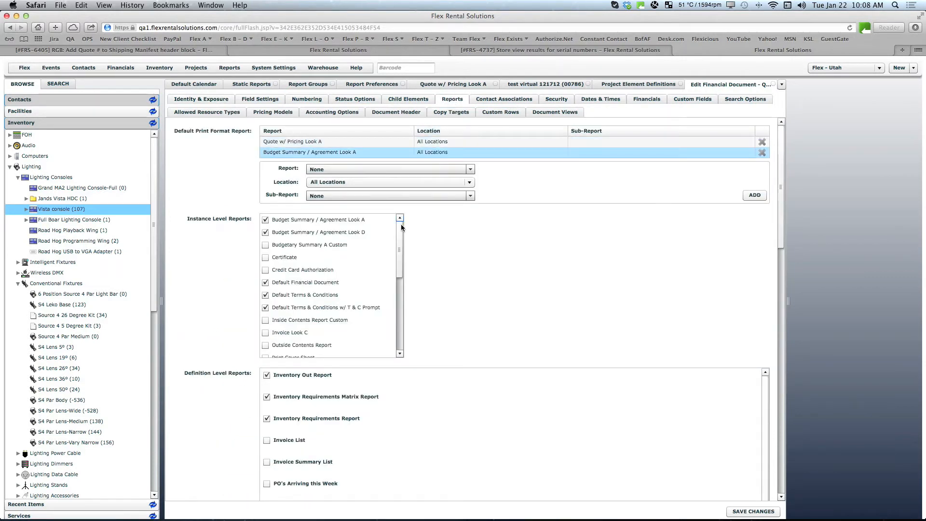
{"action": "left_click_drag", "start_coordinate": [400, 233], "coordinate": [389, 299]}
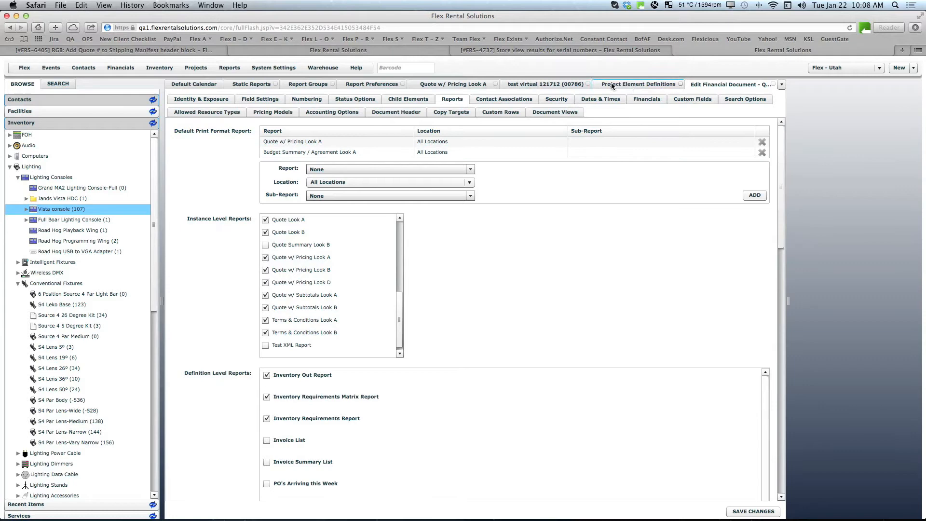
Step: Start the Quote w/ Pricing Look A report from the "test virtual 121712" quote, keeping PDF as the report format
{"action": "left_click", "coordinate": [534, 83]}
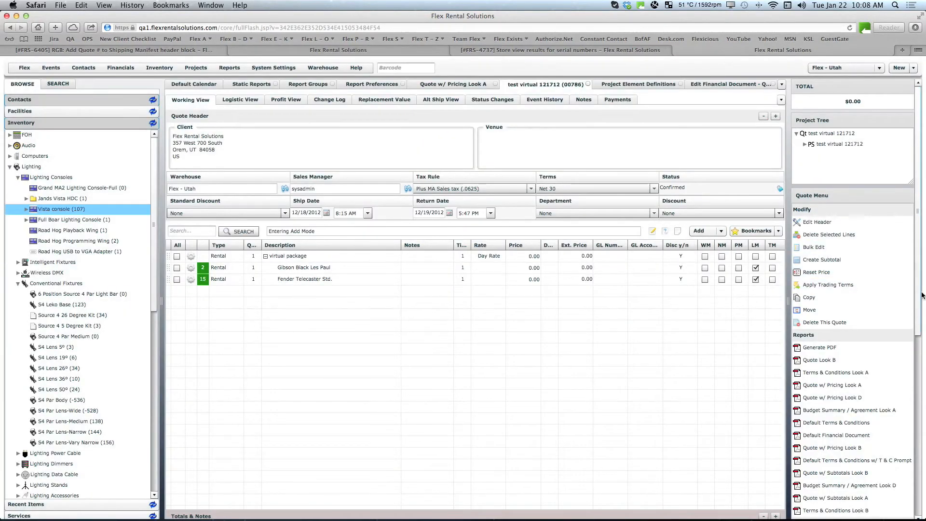
{"action": "scroll", "coordinate": [920, 316], "scroll_direction": "down", "scroll_amount": 2}
{"action": "scroll", "coordinate": [920, 316], "scroll_direction": "down", "scroll_amount": 5}
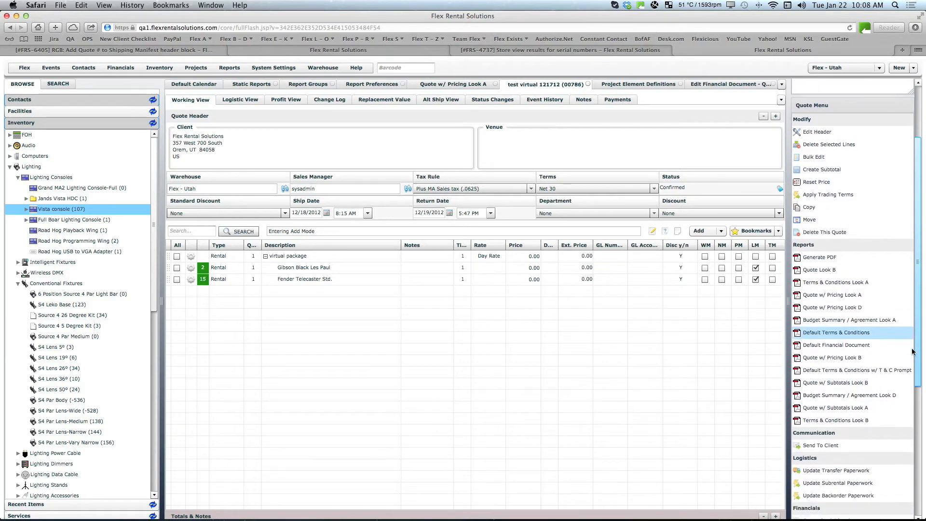
{"action": "left_click", "coordinate": [820, 290]}
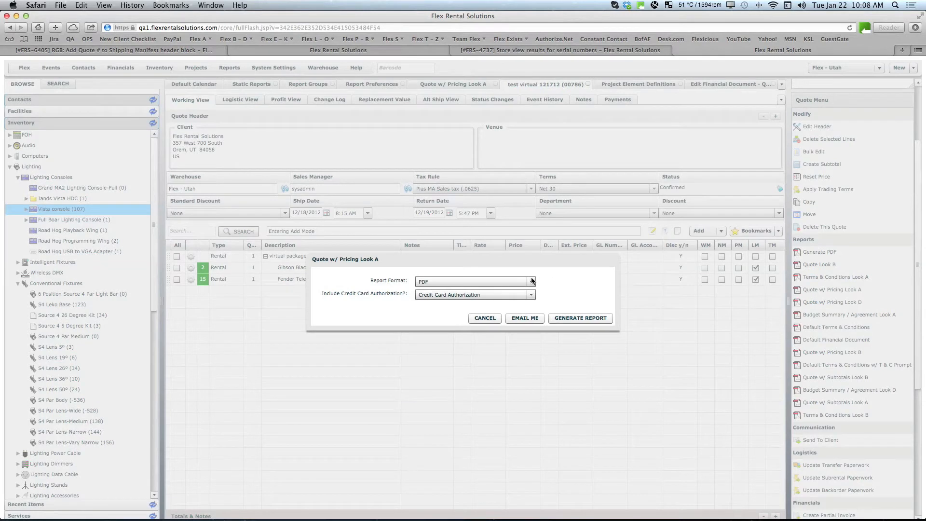
{"action": "left_click", "coordinate": [447, 282]}
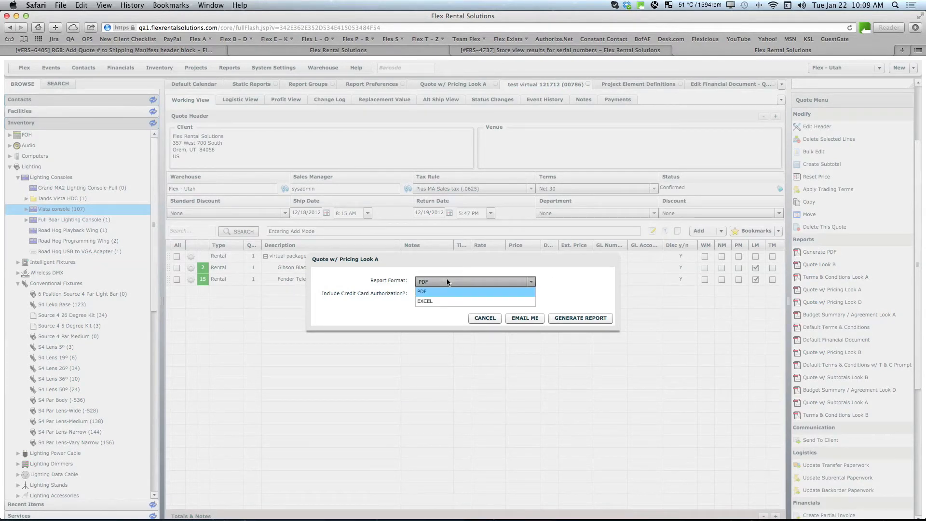
{"action": "left_click", "coordinate": [498, 284]}
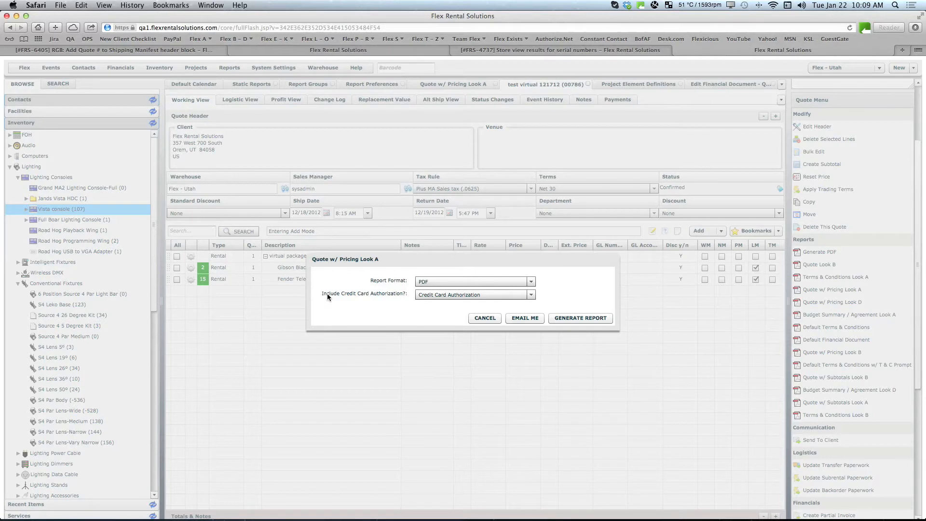
Step: Generate the report with "Include Credit Card Authorization?" set to None, then close the PDF and return to the quote
{"action": "left_click", "coordinate": [488, 295]}
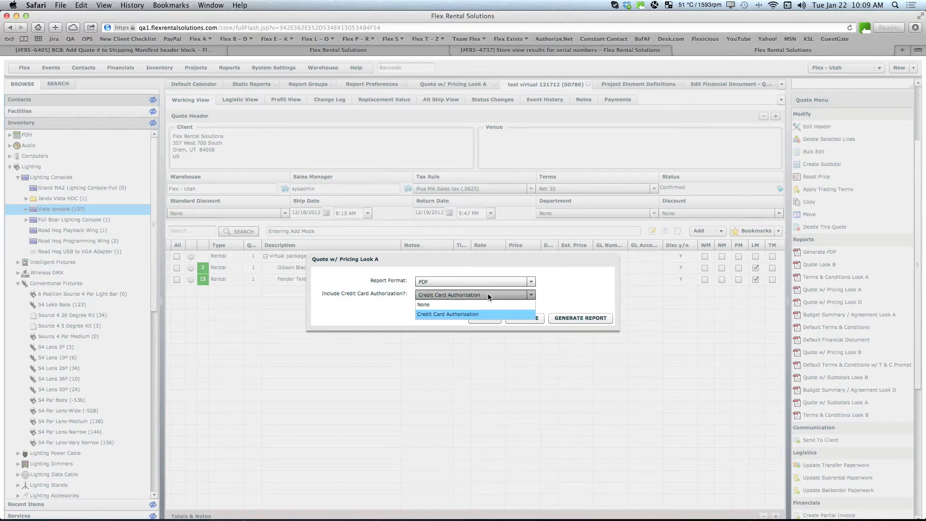
{"action": "left_click", "coordinate": [430, 305]}
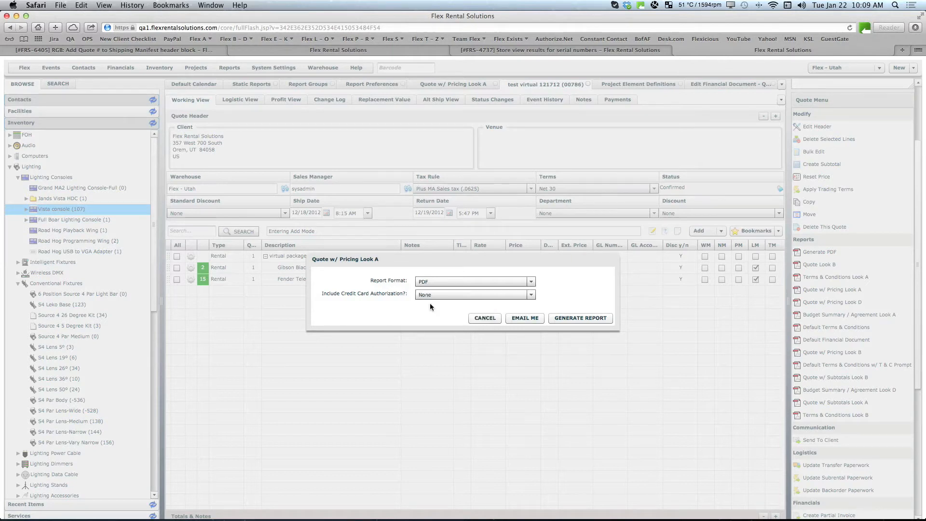
{"action": "left_click", "coordinate": [576, 317]}
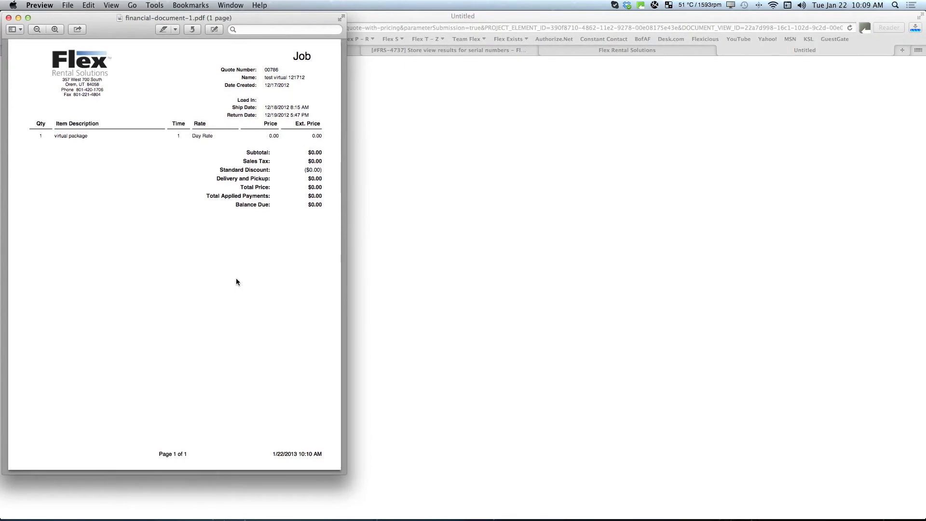
{"action": "left_click", "coordinate": [8, 18]}
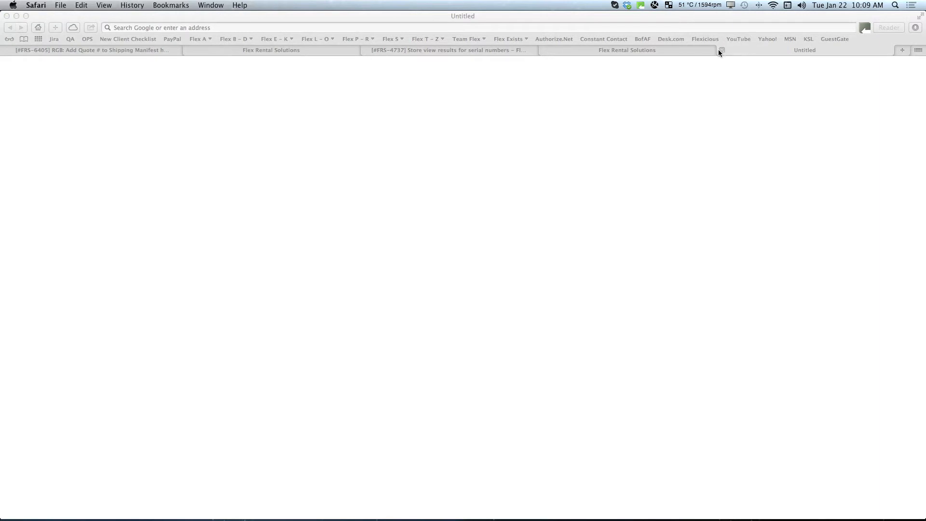
{"action": "left_click", "coordinate": [722, 51]}
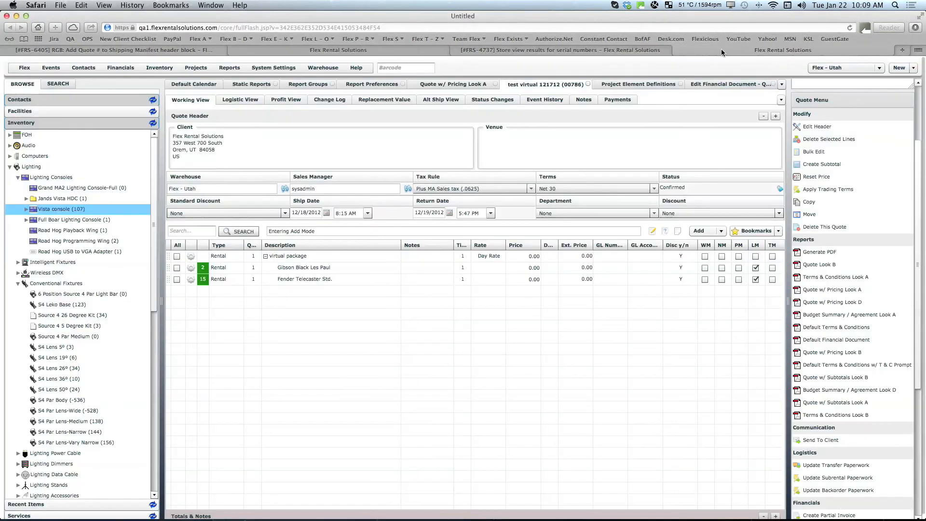
Step: Generate Quote w/ Pricing Look A with Credit Card Authorization included, examine both PDF pages, and return to the quote
{"action": "left_click", "coordinate": [835, 290]}
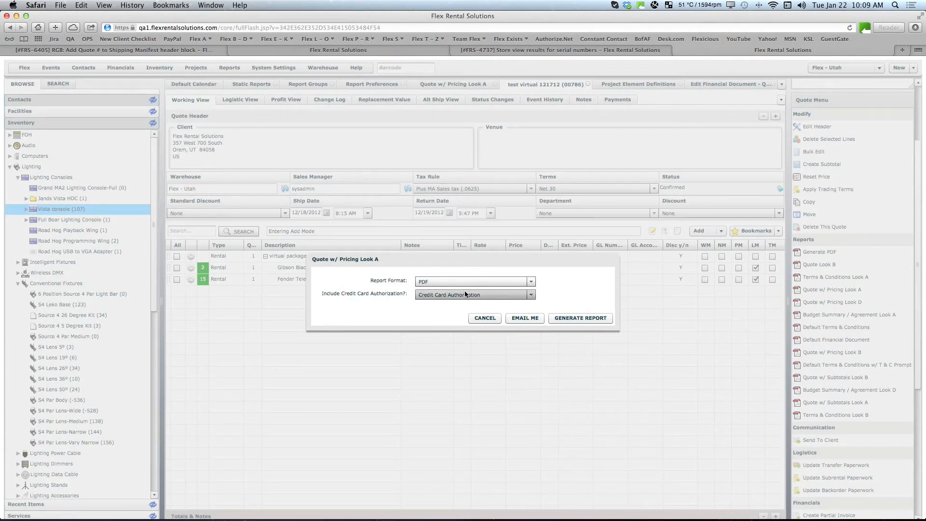
{"action": "left_click", "coordinate": [560, 318]}
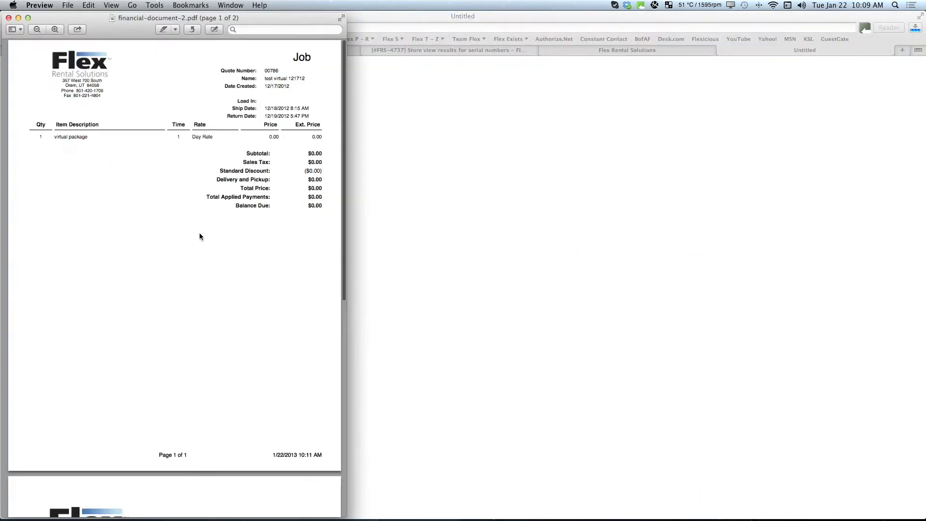
{"action": "scroll", "coordinate": [188, 219], "scroll_direction": "down", "scroll_amount": 10}
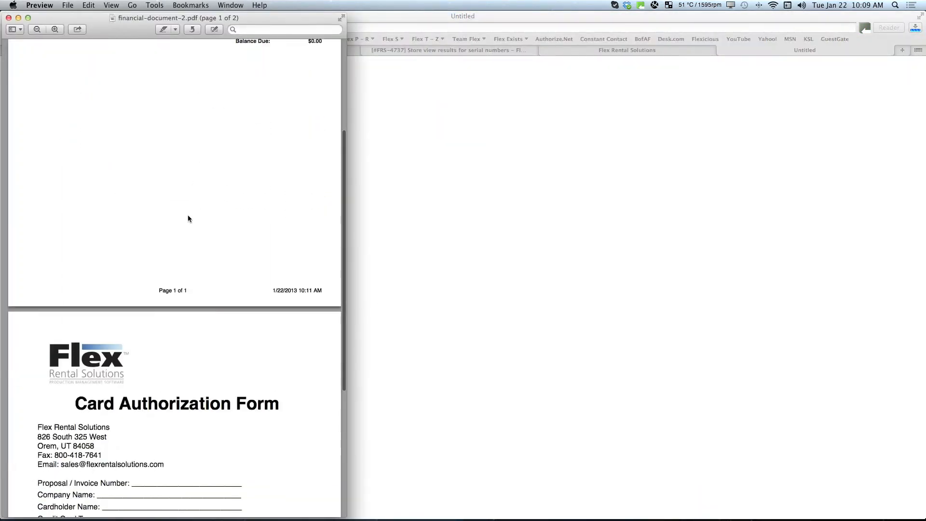
{"action": "scroll", "coordinate": [188, 219], "scroll_direction": "down", "scroll_amount": 4}
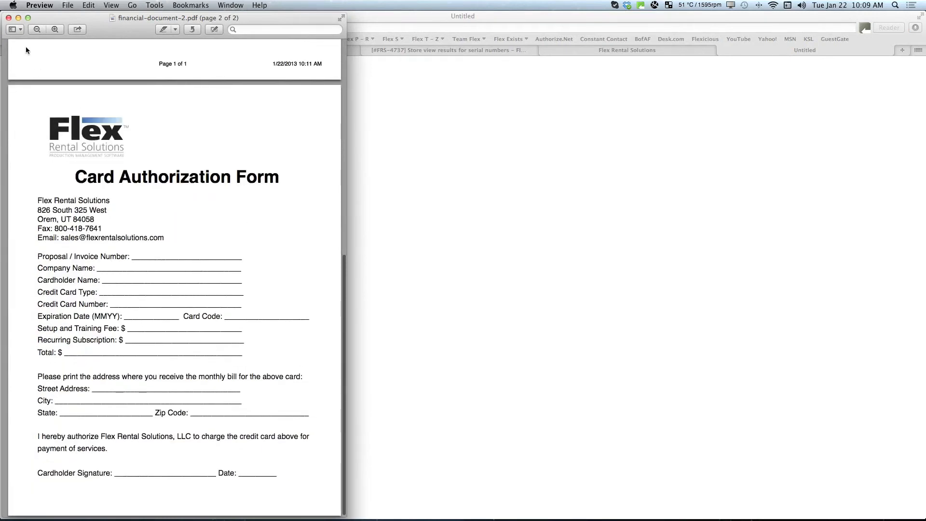
{"action": "left_click", "coordinate": [9, 19]}
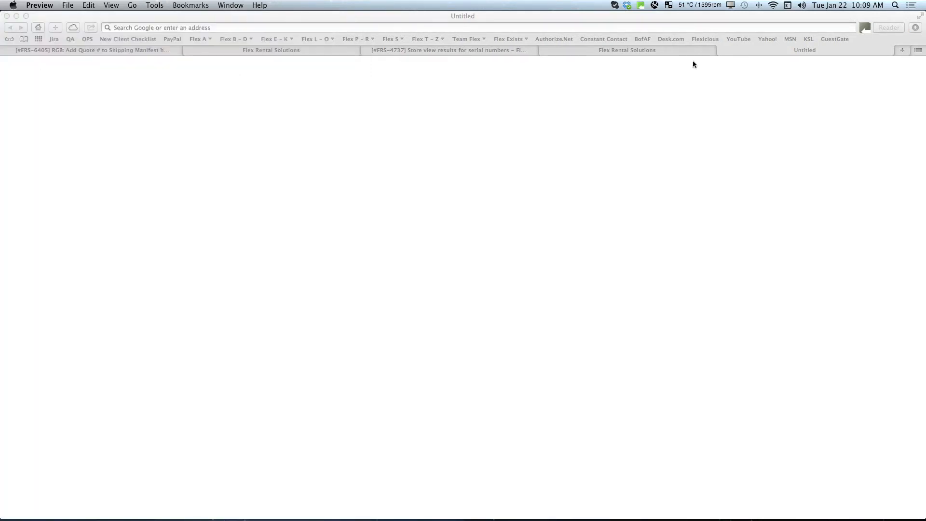
{"action": "left_click", "coordinate": [722, 50]}
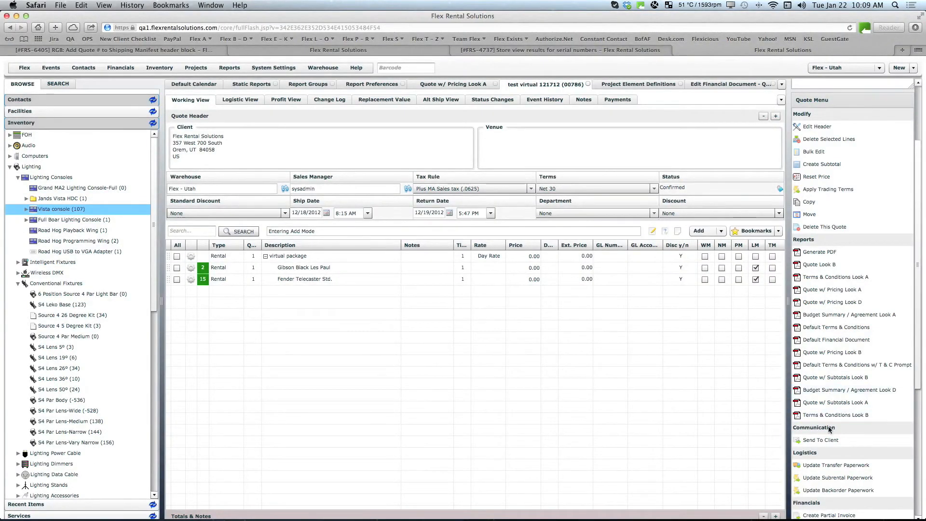
Step: Review the generation options of Quote w/ Pricing Look A once more and cancel without generating it
{"action": "left_click", "coordinate": [826, 289]}
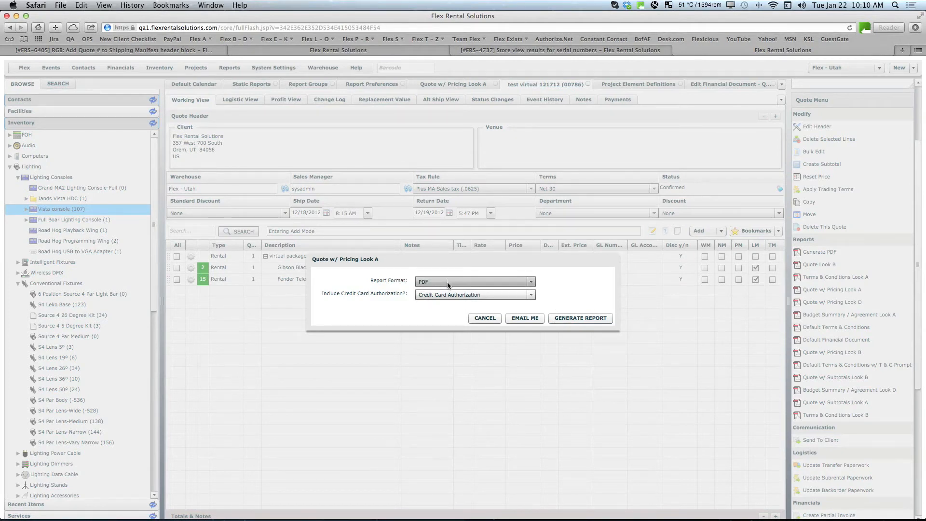
{"action": "left_click", "coordinate": [482, 318]}
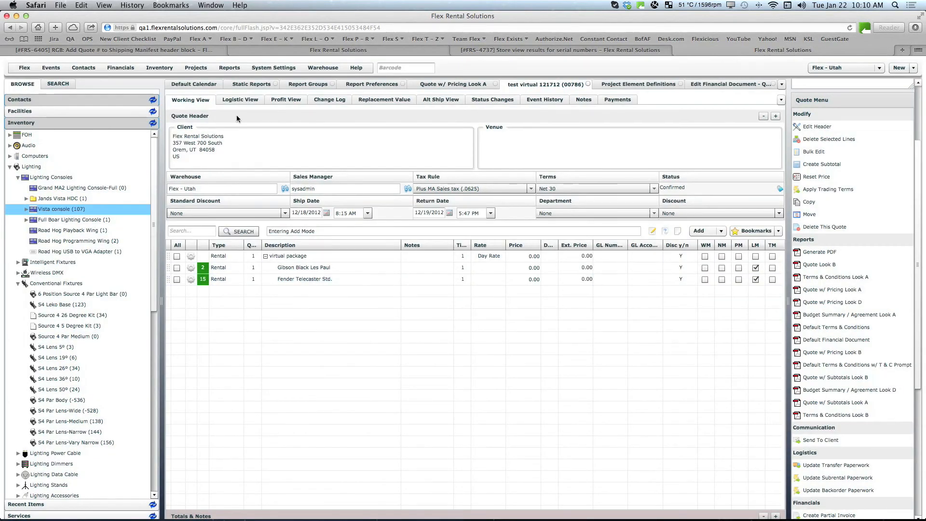
Step: Review the static reports list and the settings of the report group "Include Credit Card Authorization?"
{"action": "left_click", "coordinate": [249, 84]}
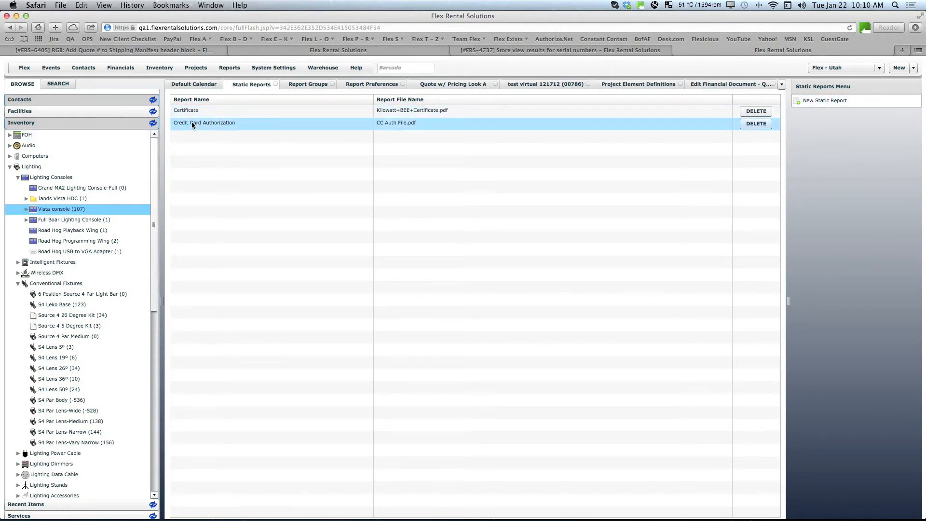
{"action": "left_click", "coordinate": [311, 85]}
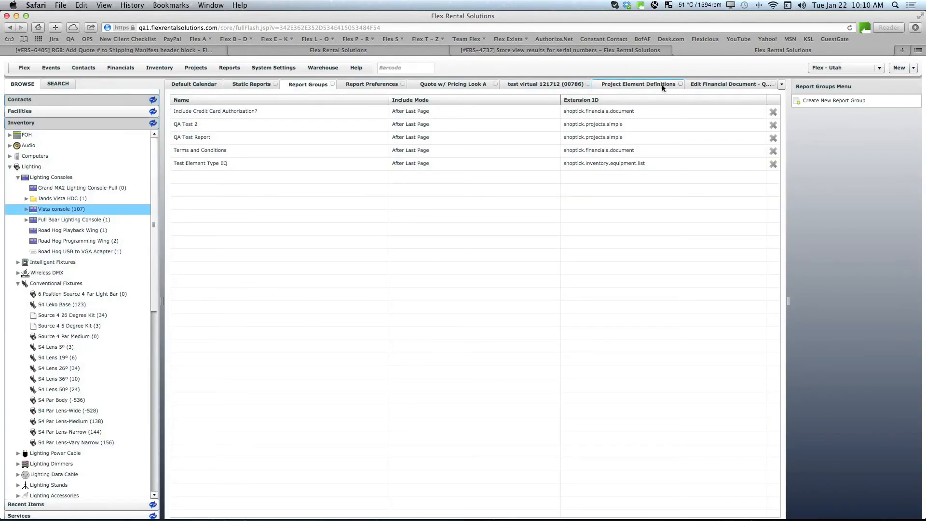
{"action": "double_click", "coordinate": [196, 110]}
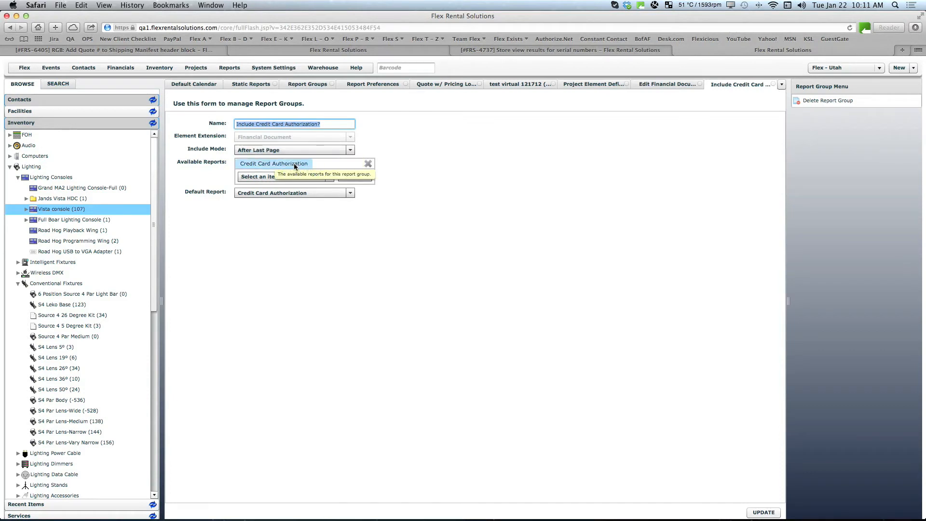
{"action": "left_click", "coordinate": [429, 201]}
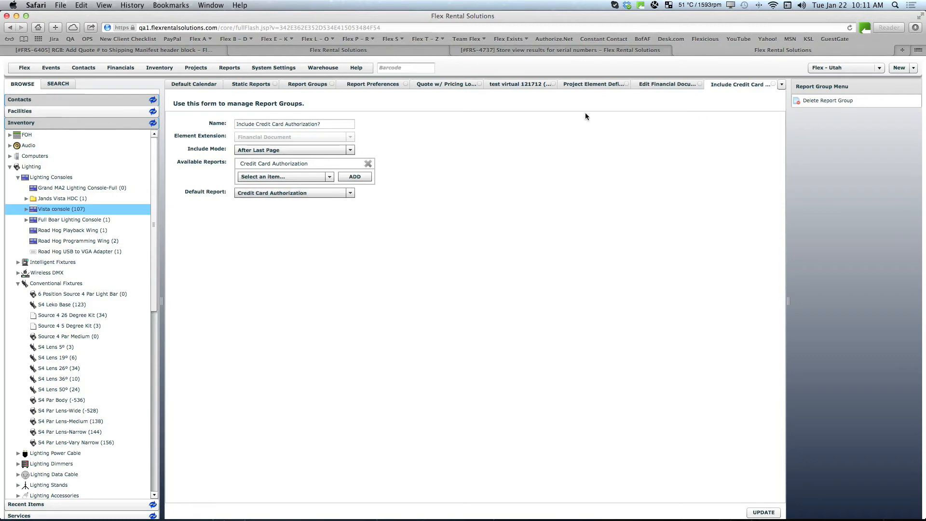
Step: Reopen the report preferences of Quote w/ Pricing Look A to review its enabled report group
{"action": "left_click", "coordinate": [364, 83]}
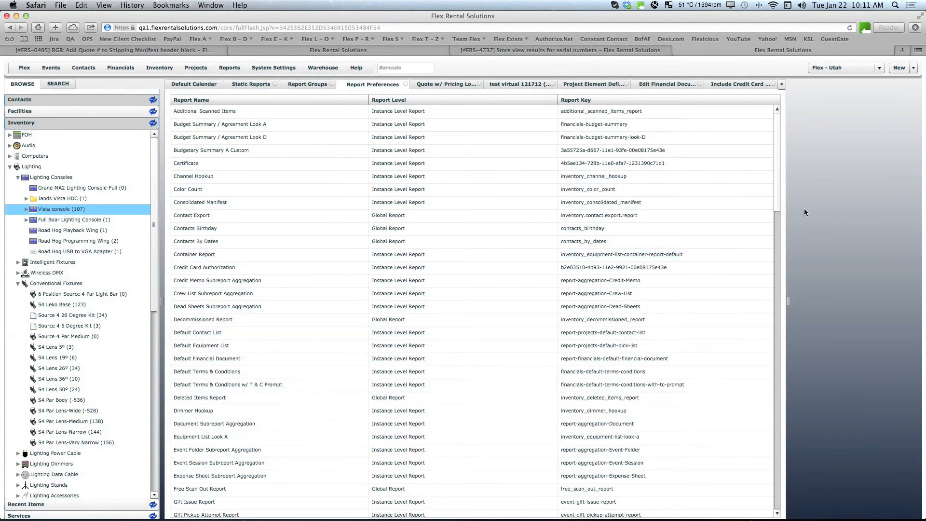
{"action": "left_click_drag", "start_coordinate": [780, 201], "coordinate": [758, 420]}
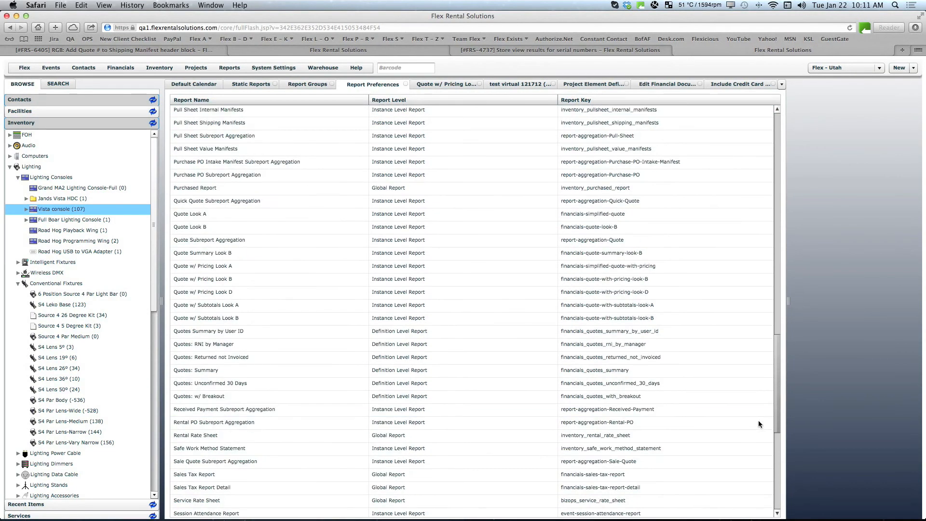
{"action": "double_click", "coordinate": [208, 260]}
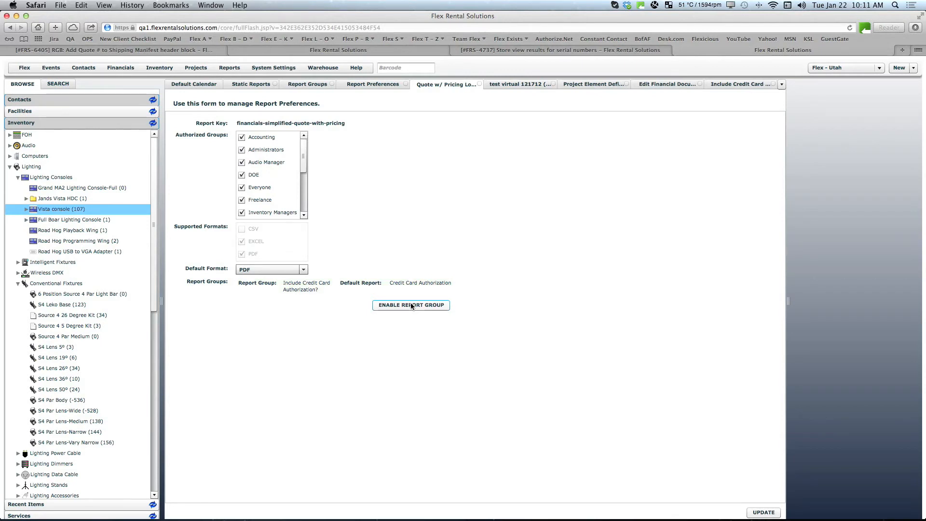
Step: Review the instance level reports enabled in the financial document definition and compare them with the reports offered on the quote
{"action": "left_click", "coordinate": [663, 84]}
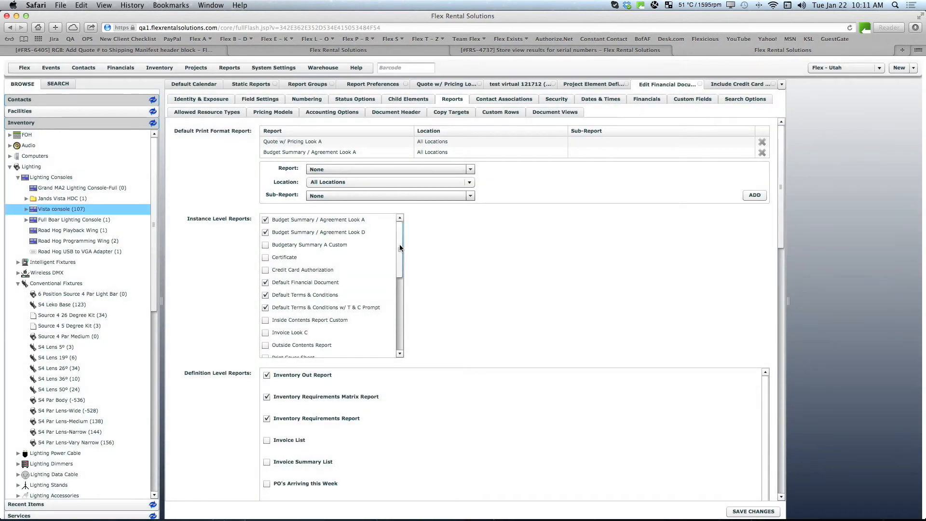
{"action": "left_click_drag", "start_coordinate": [403, 241], "coordinate": [395, 305]}
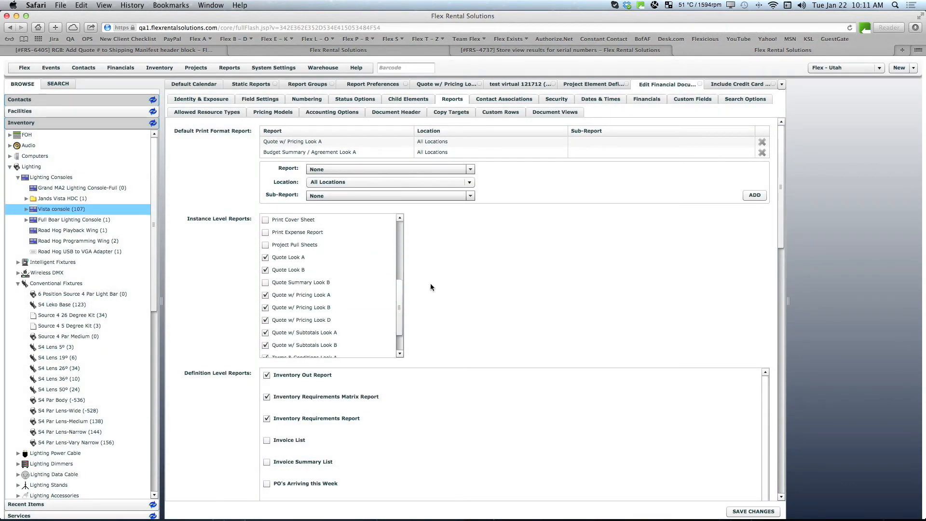
{"action": "left_click", "coordinate": [514, 85]}
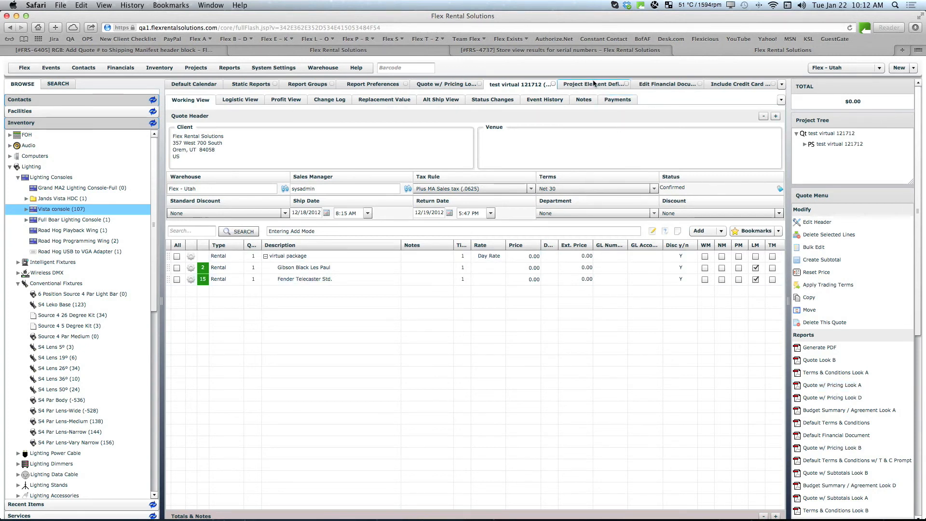
Step: In the financial document definition, add Credit Card Authorization for location Flex - DenverLondon to the default print format reports
{"action": "left_click", "coordinate": [669, 84]}
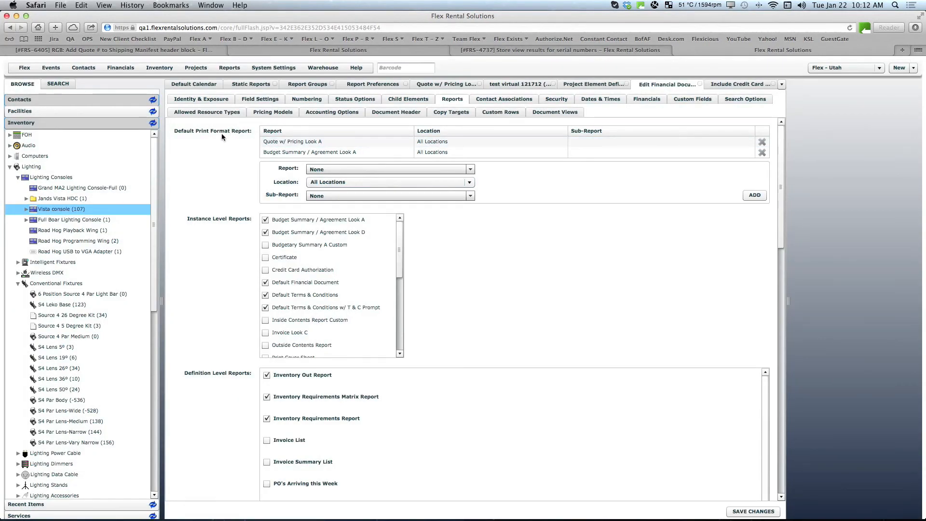
{"action": "left_click", "coordinate": [482, 152]}
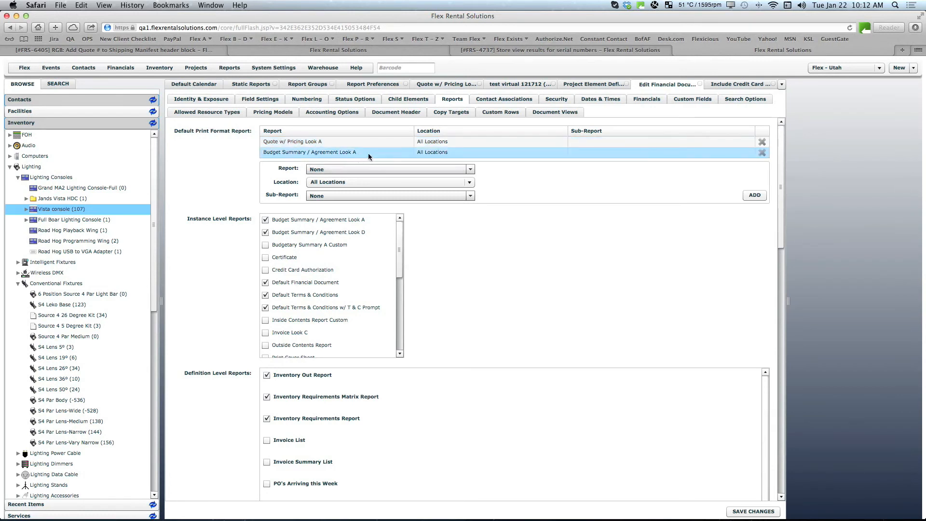
{"action": "left_click", "coordinate": [459, 170]}
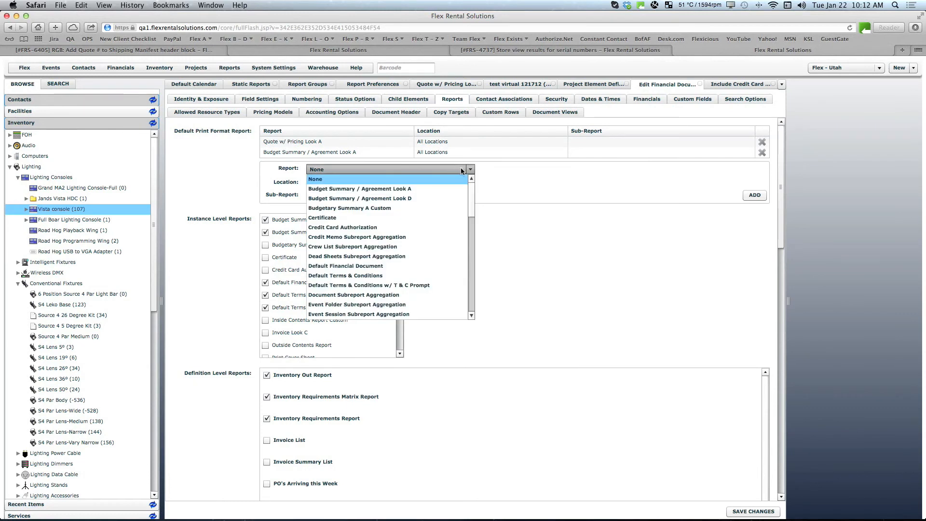
{"action": "left_click", "coordinate": [356, 229]}
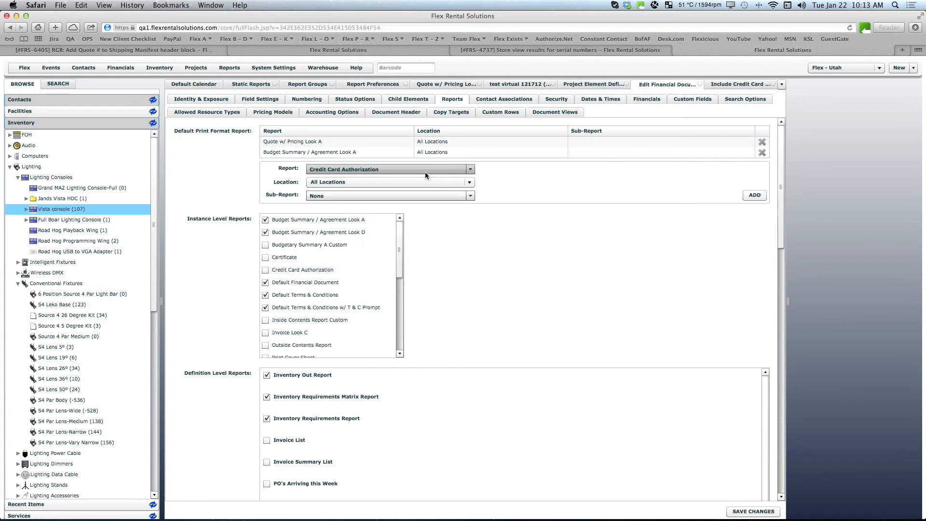
{"action": "left_click", "coordinate": [335, 182]}
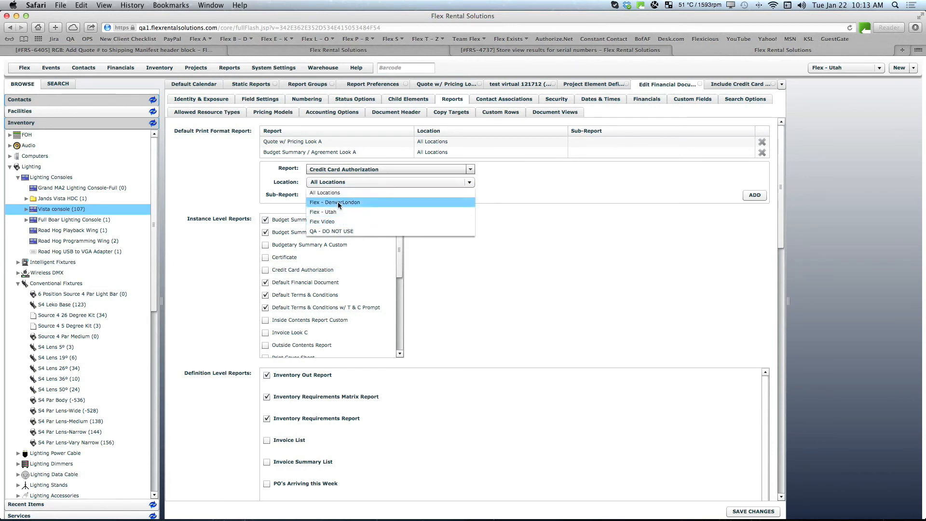
{"action": "left_click", "coordinate": [339, 204]}
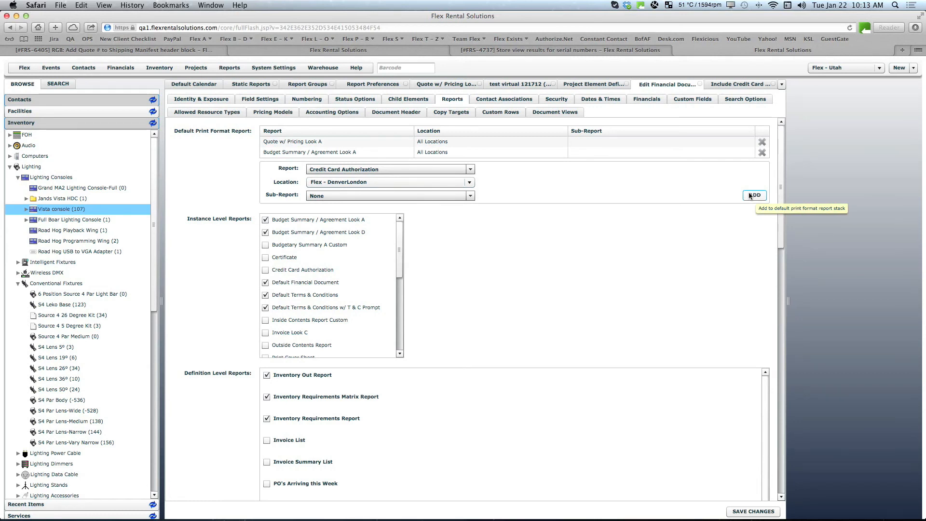
{"action": "scroll", "coordinate": [749, 192], "scroll_direction": "down", "scroll_amount": 1}
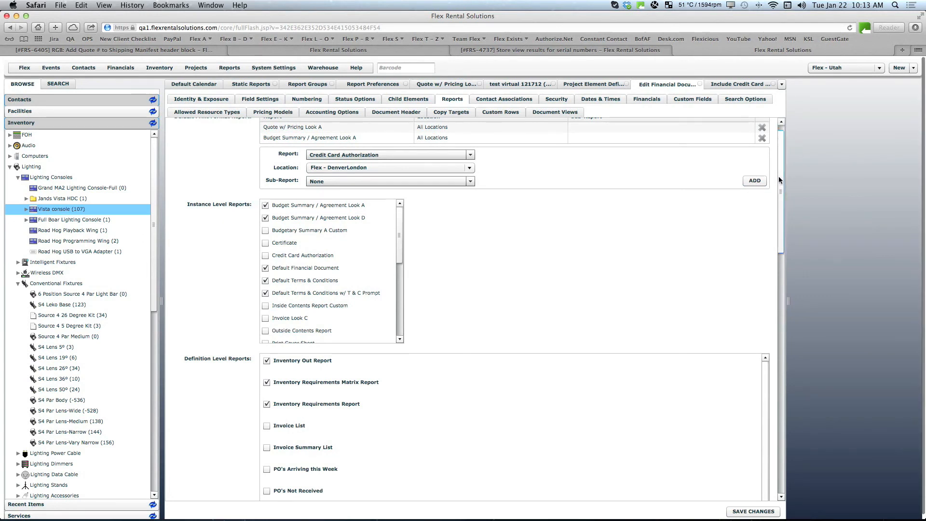
{"action": "scroll", "coordinate": [777, 162], "scroll_direction": "up", "scroll_amount": 1}
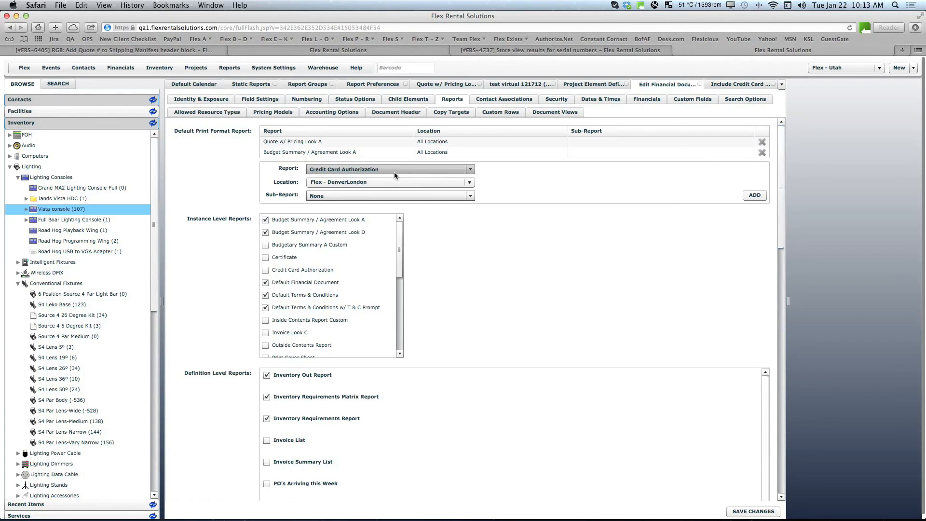
{"action": "left_click", "coordinate": [750, 195]}
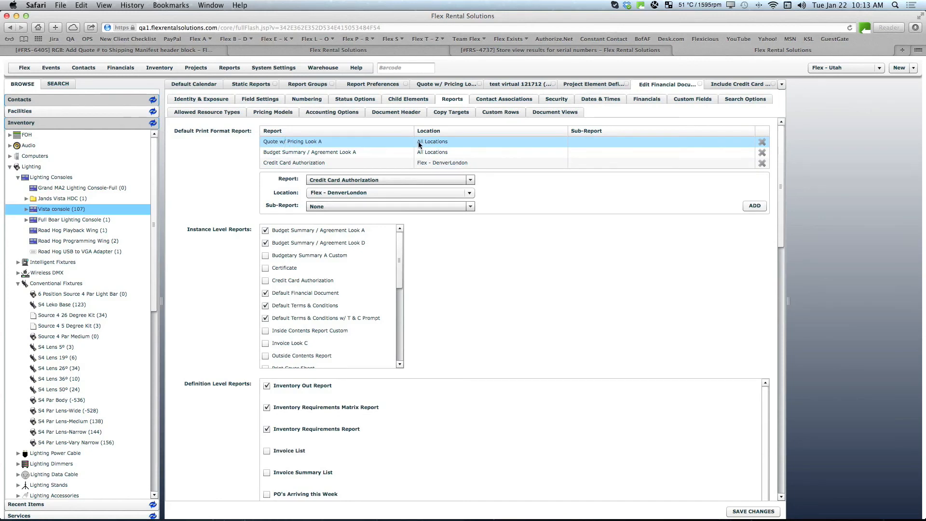
Step: Add Credit Card Authorization for location Flex Video to the default print format reports and save the definition changes
{"action": "left_click", "coordinate": [302, 152]}
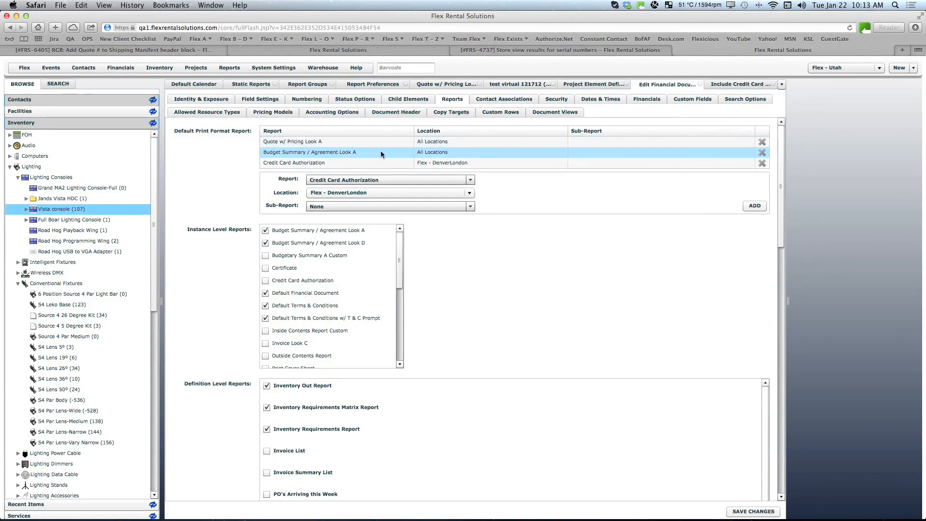
{"action": "left_click", "coordinate": [302, 162]}
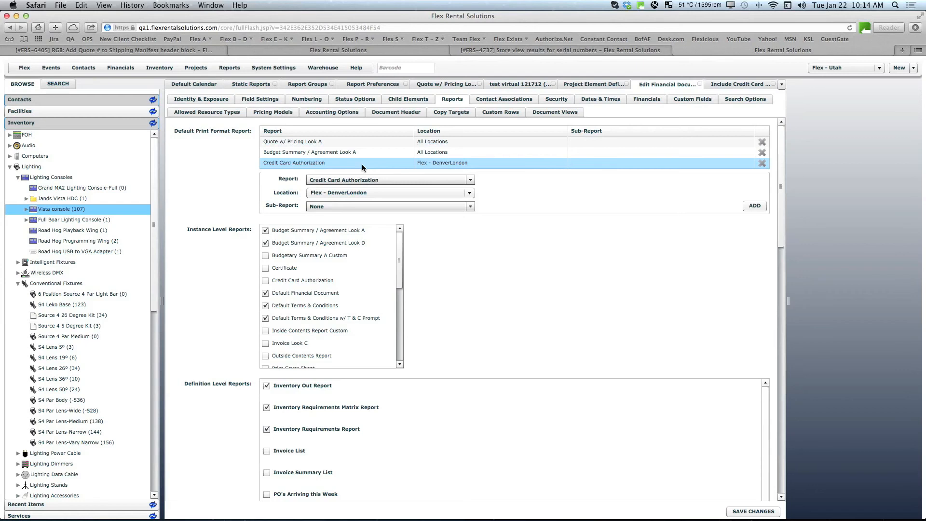
{"action": "left_click", "coordinate": [423, 193]}
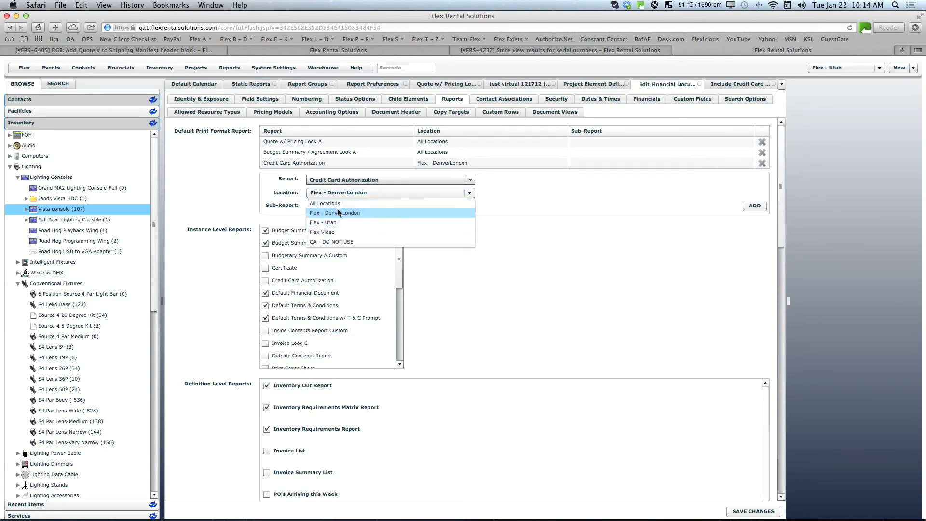
{"action": "left_click", "coordinate": [331, 234]}
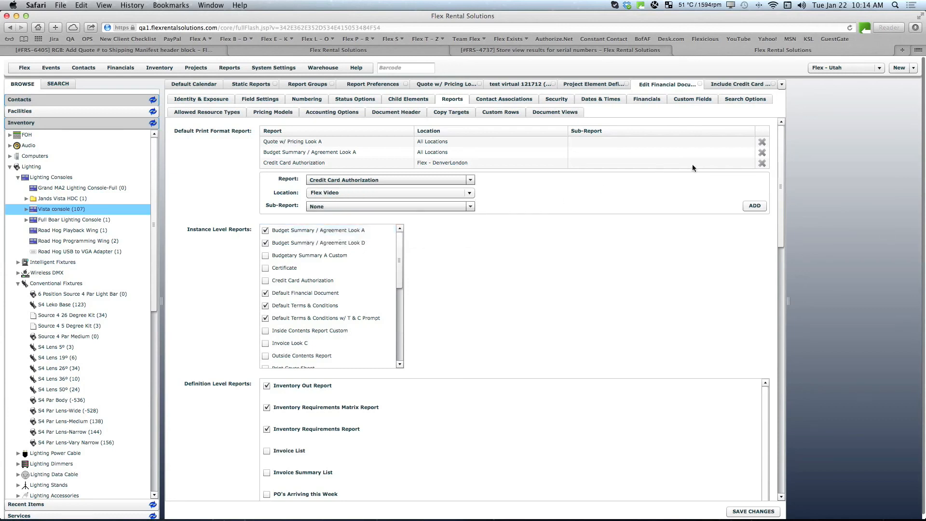
{"action": "left_click", "coordinate": [753, 206]}
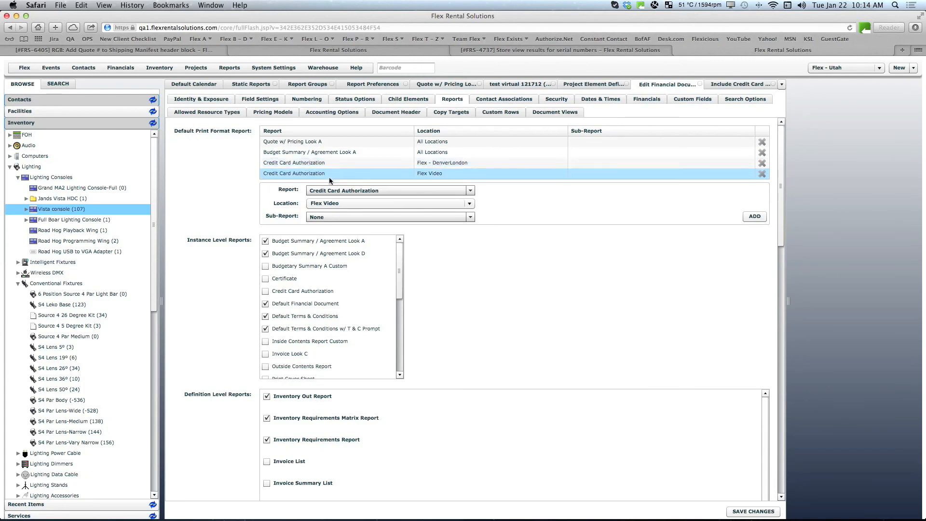
{"action": "scroll", "coordinate": [433, 171], "scroll_direction": "down", "scroll_amount": 1}
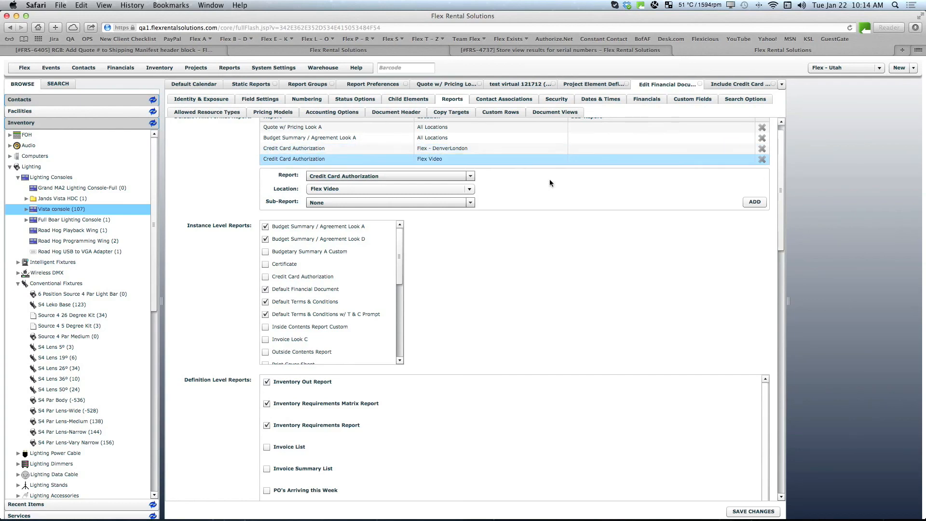
{"action": "left_click", "coordinate": [738, 511]}
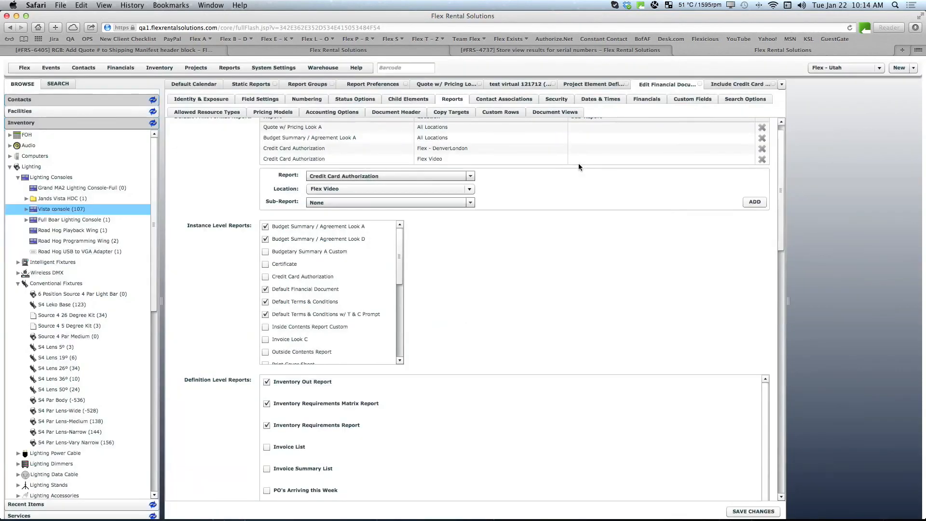
Step: Return to the quote and review its report and communication actions
{"action": "left_click", "coordinate": [549, 85]}
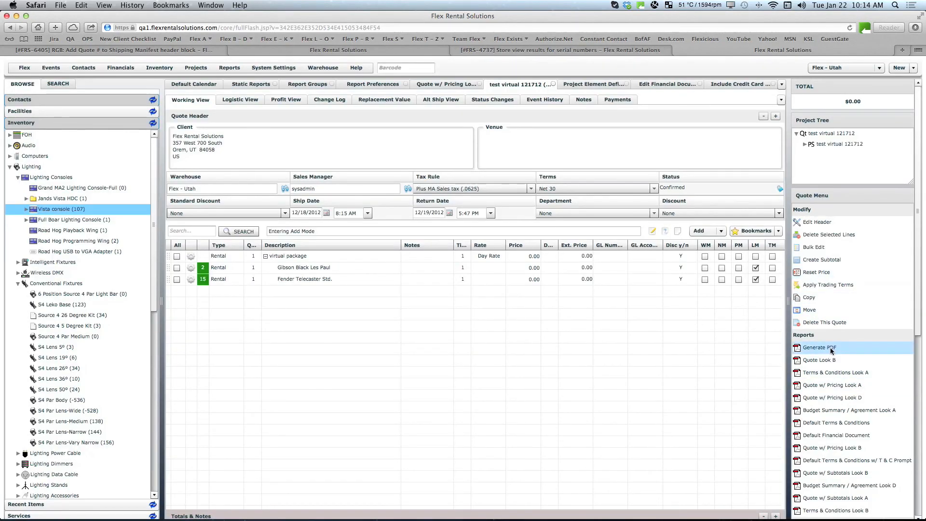
{"action": "left_click_drag", "start_coordinate": [916, 333], "coordinate": [919, 415]}
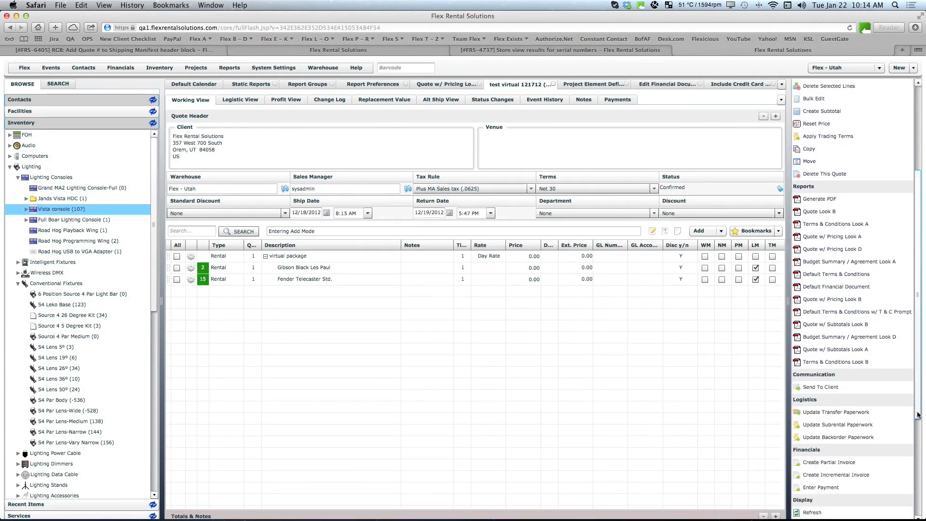